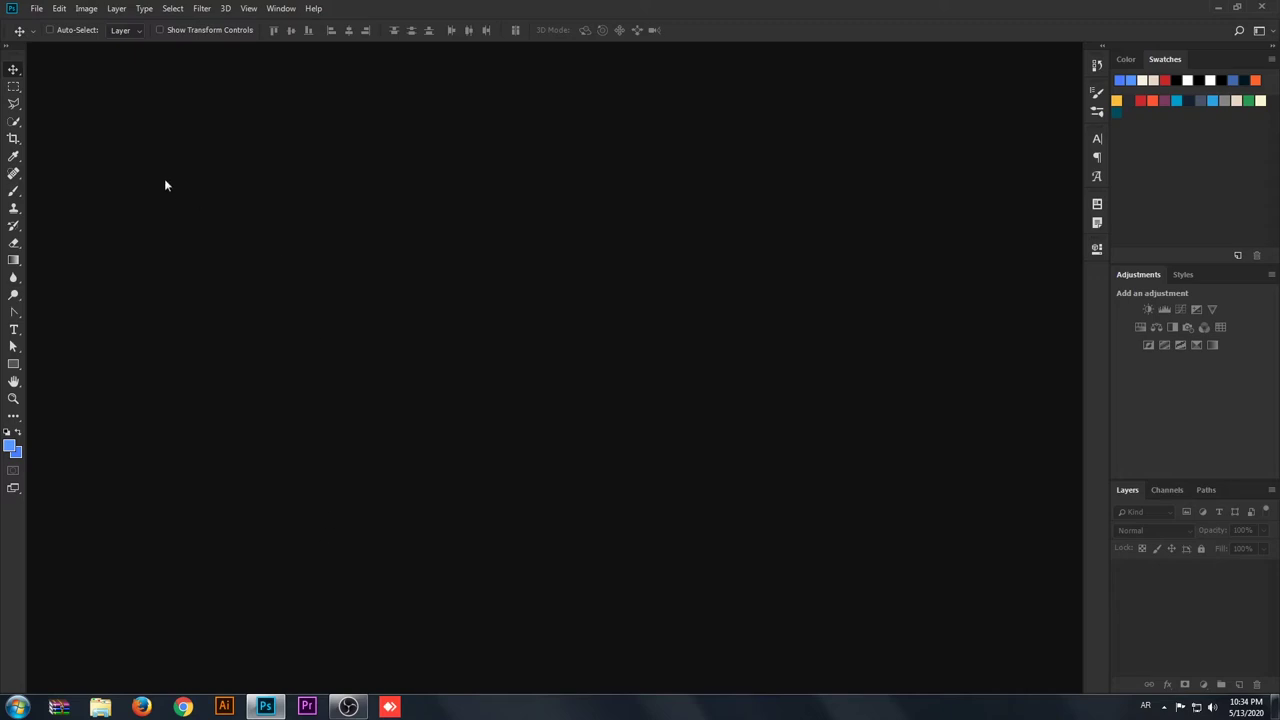
# - Create a new 1280×720 px, 72 ppi document named 'Mosque Icon'
pyautogui.click(33, 8)
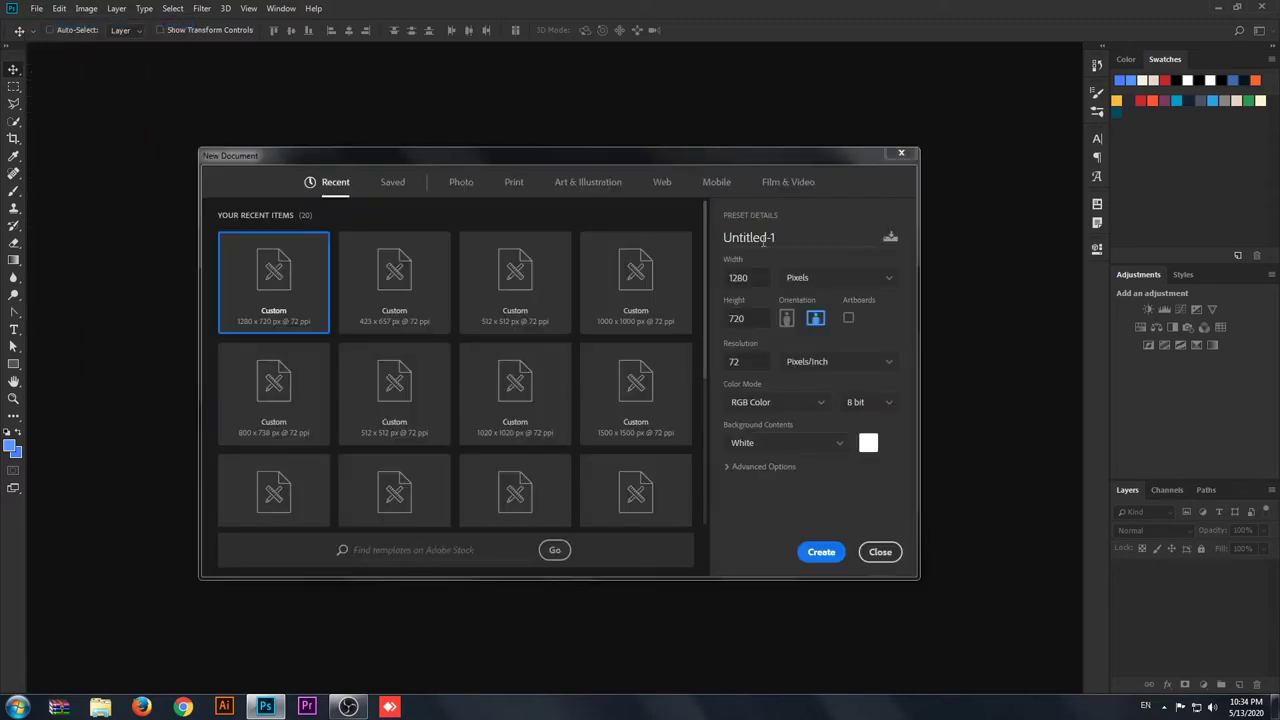
pyautogui.click(763, 242)
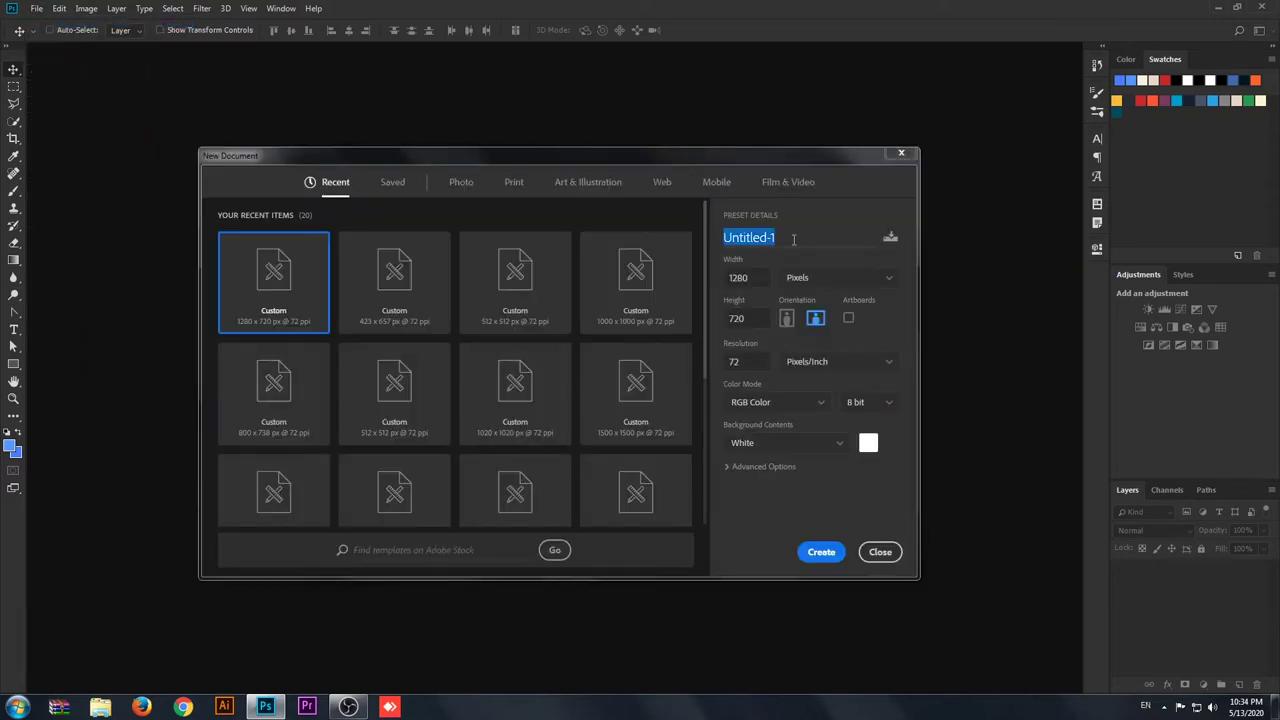
pyautogui.write('Mosque Icon')
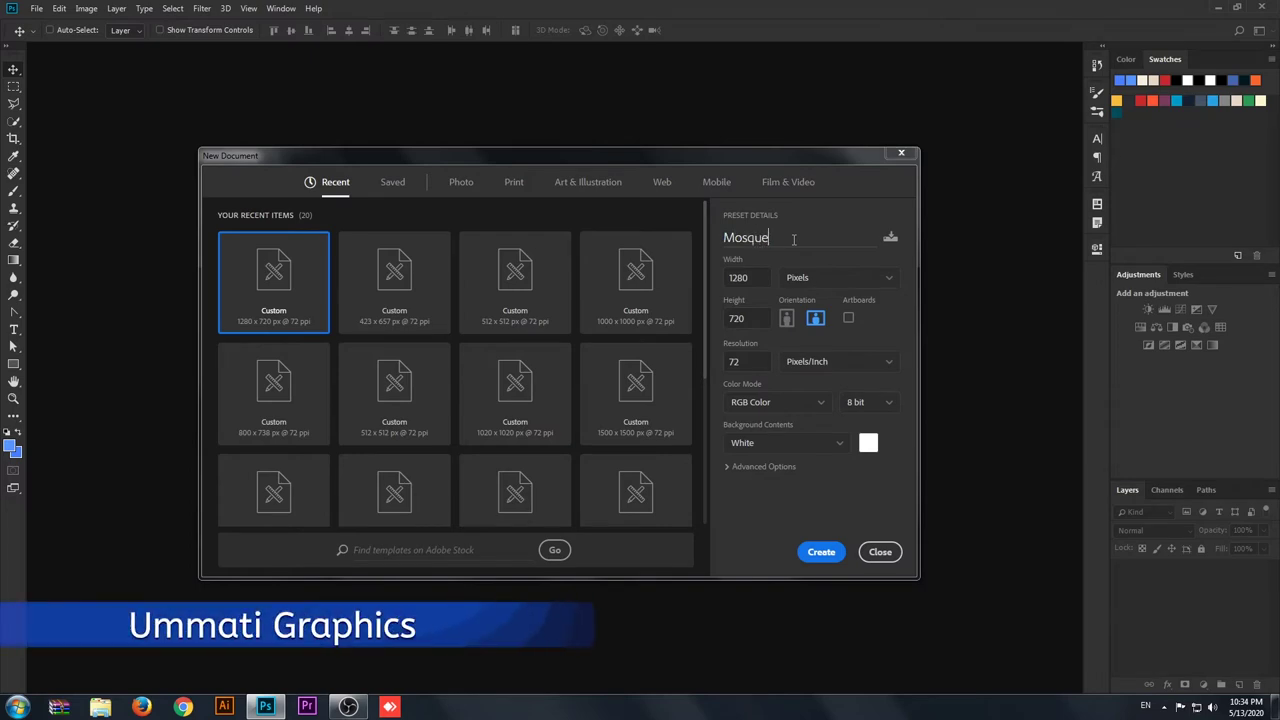
pyautogui.click(828, 562)
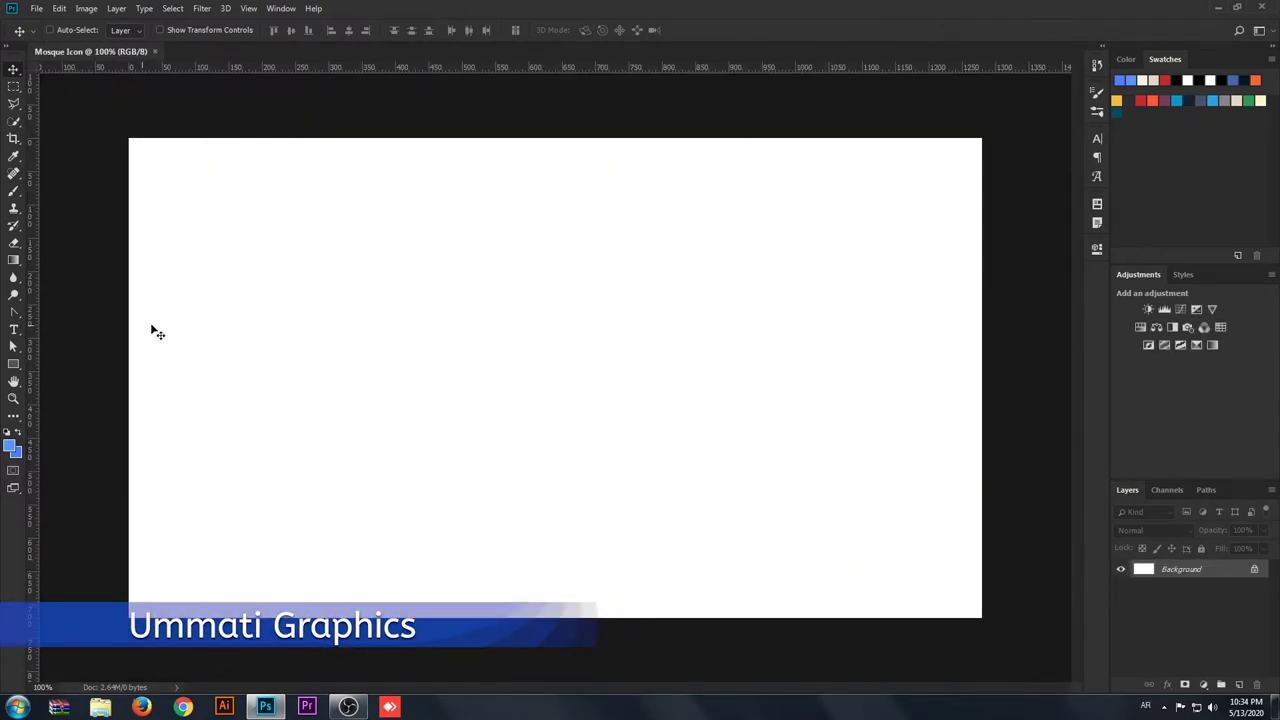
# - Draw a 512×512 px square with the Rectangle tool
pyautogui.moveTo(13, 364); pyautogui.dragTo(50, 367)
pyautogui.click(506, 276)
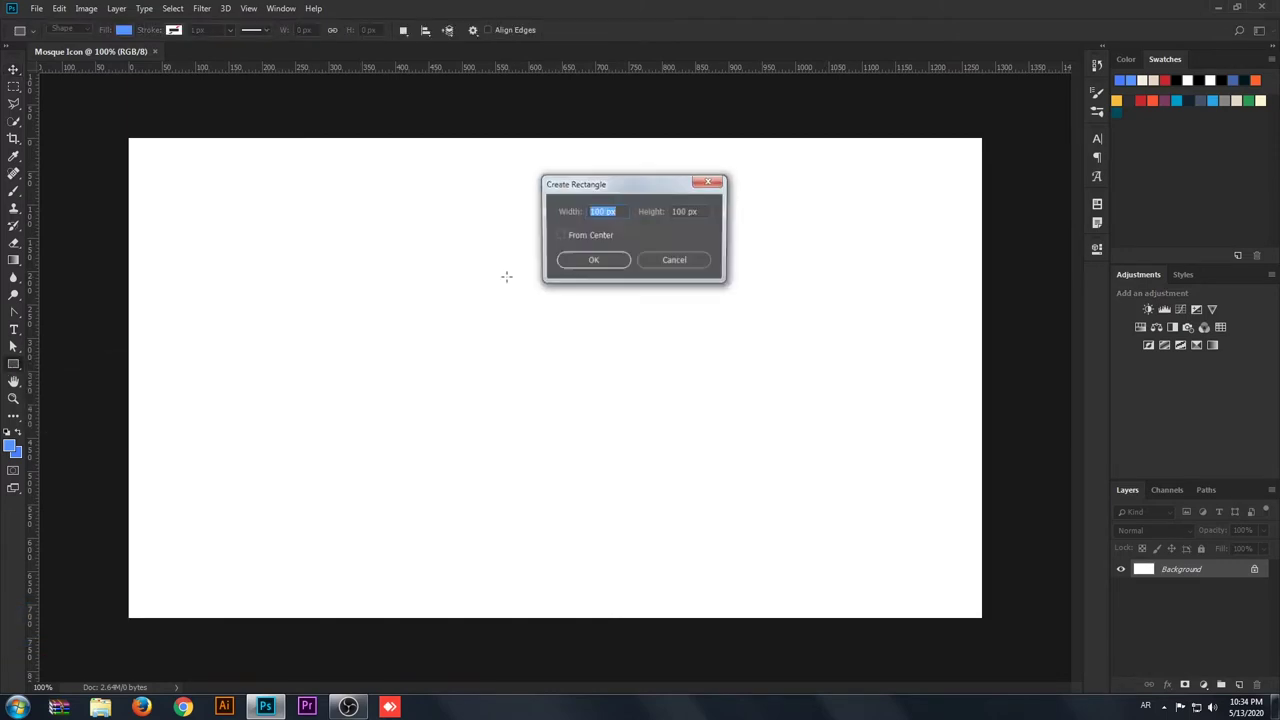
pyautogui.write('512')
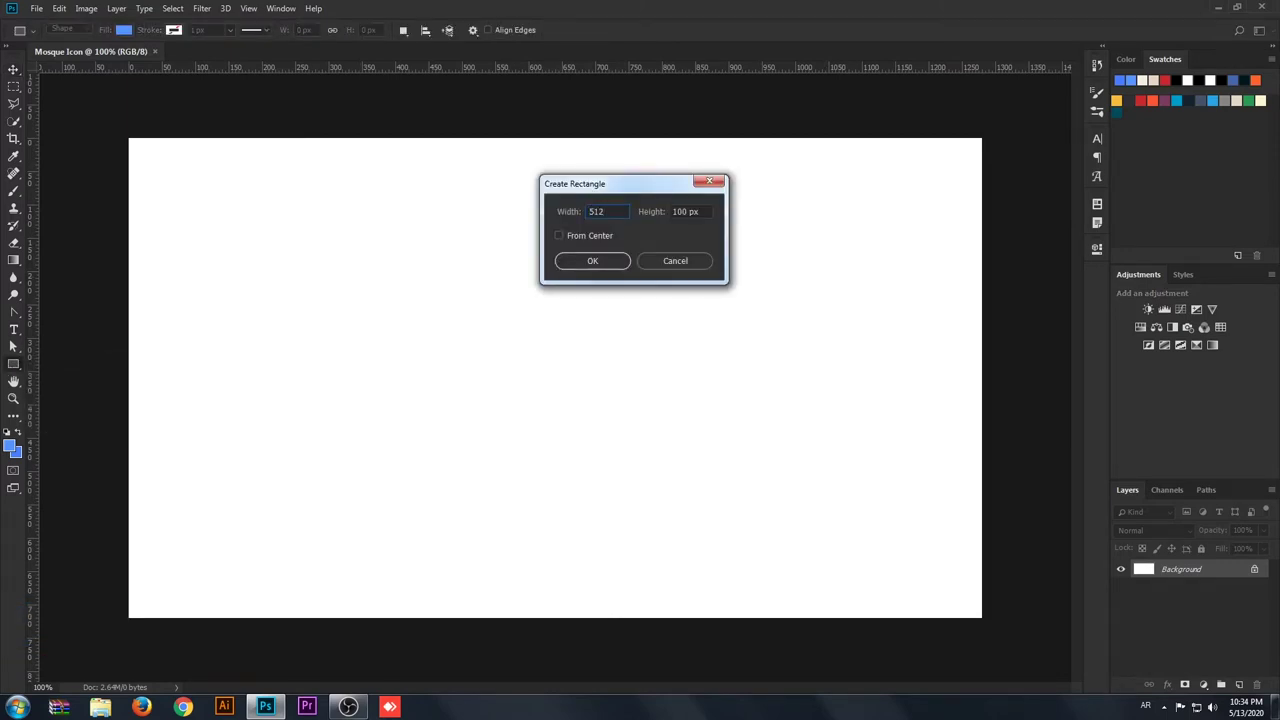
pyautogui.press('Tab')
pyautogui.write('5')
pyautogui.press('Return')
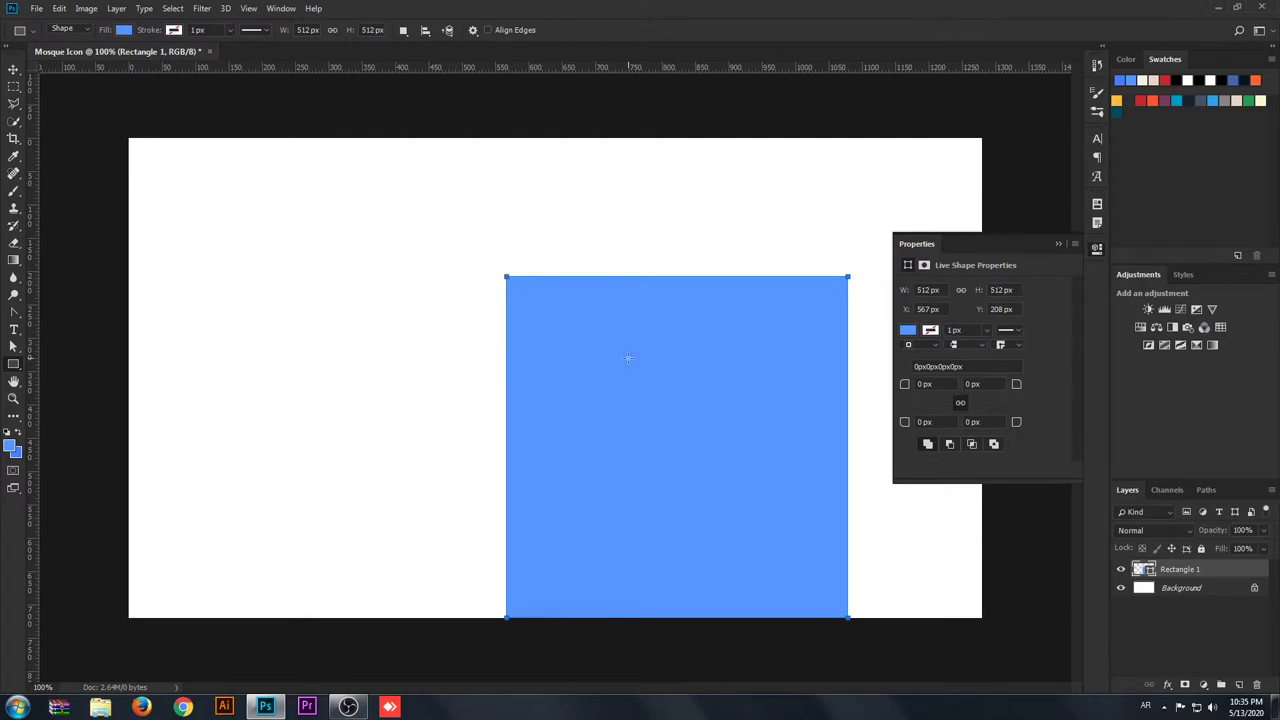
# - Centre the square on the canvas and round all its corners to 110 px
pyautogui.press('v')
pyautogui.moveTo(664, 436); pyautogui.dragTo(546, 369)
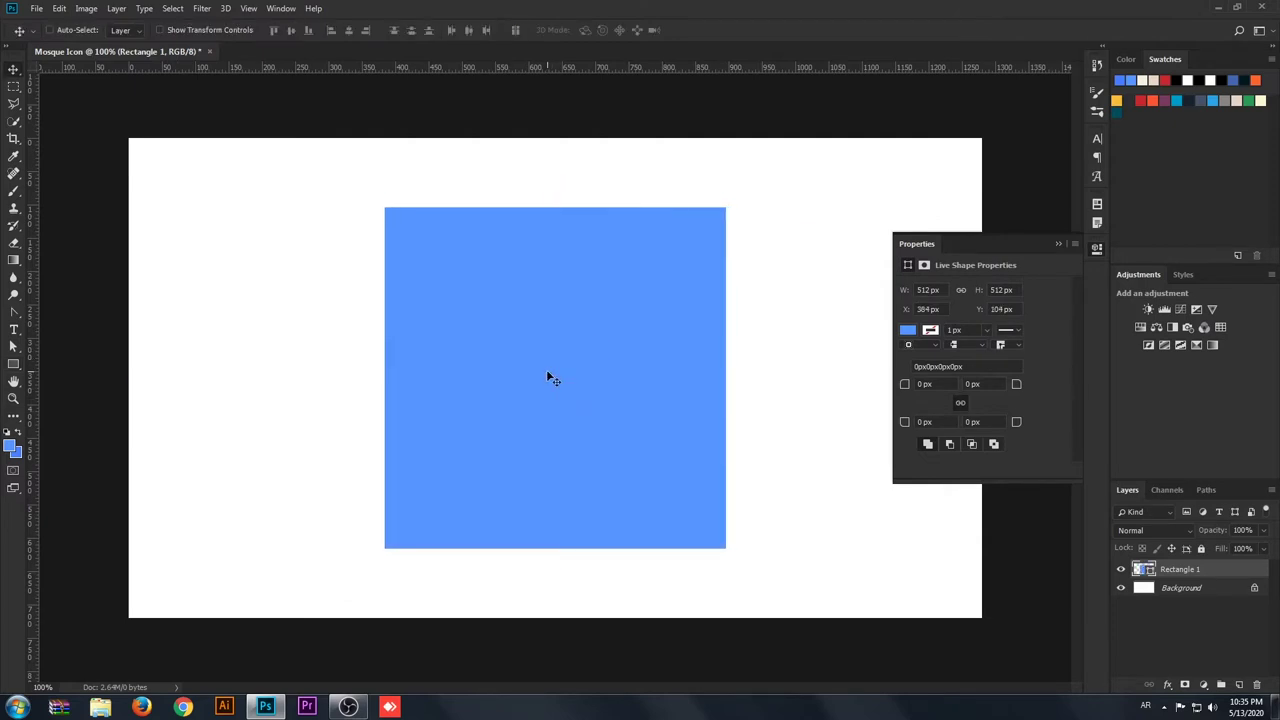
pyautogui.moveTo(905, 386); pyautogui.dragTo(982, 386)
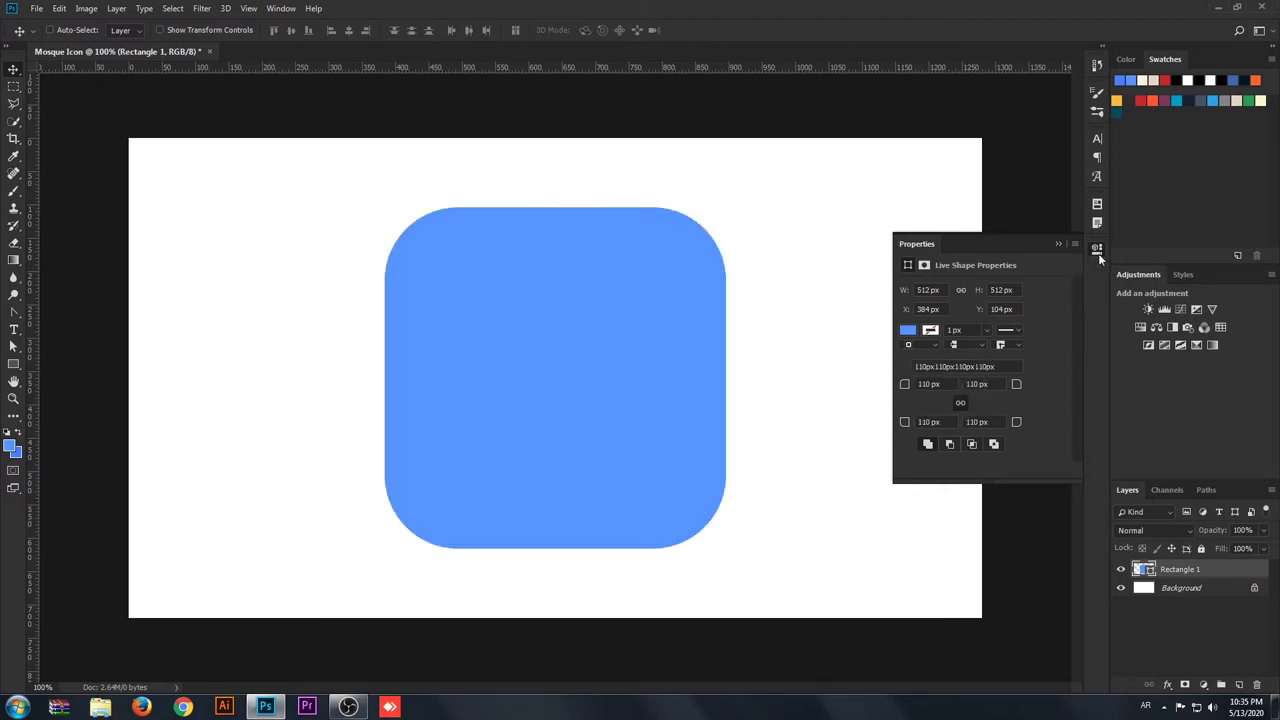
pyautogui.click(1098, 250)
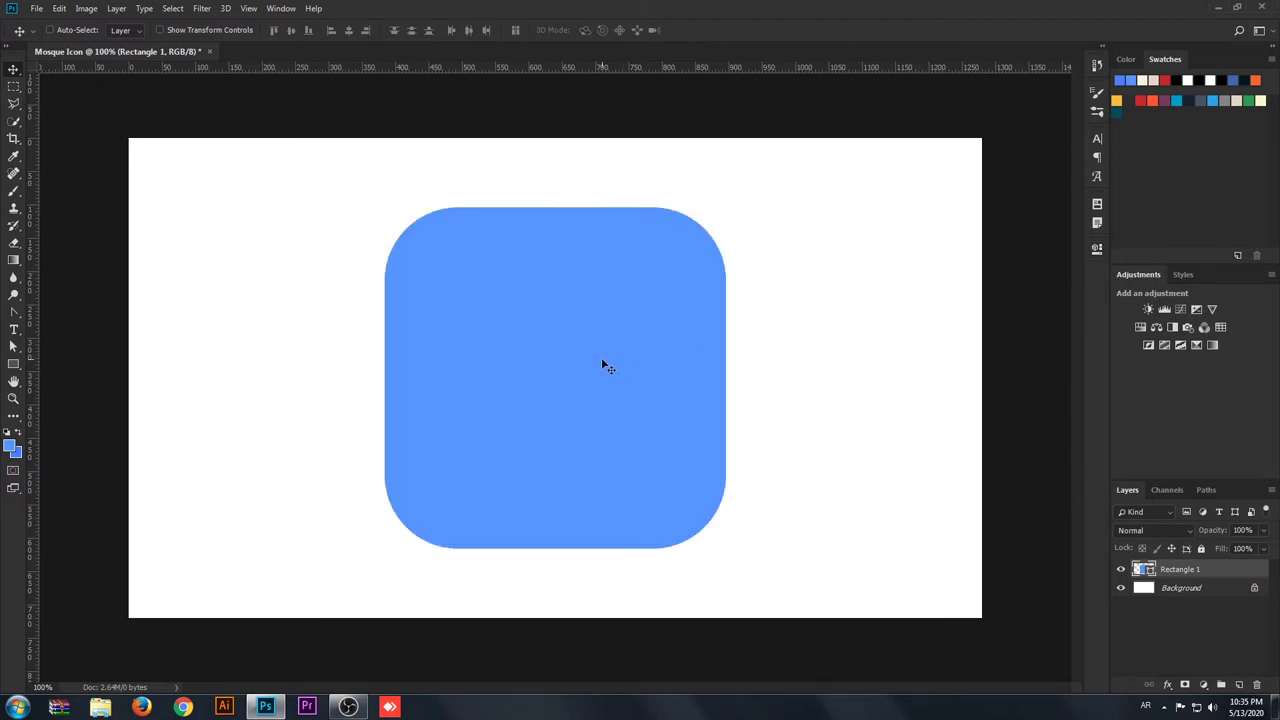
pyautogui.click(1183, 594)
# - Add a Solid Color fill layer in slate #455467 above the Background
pyautogui.click(1202, 685)
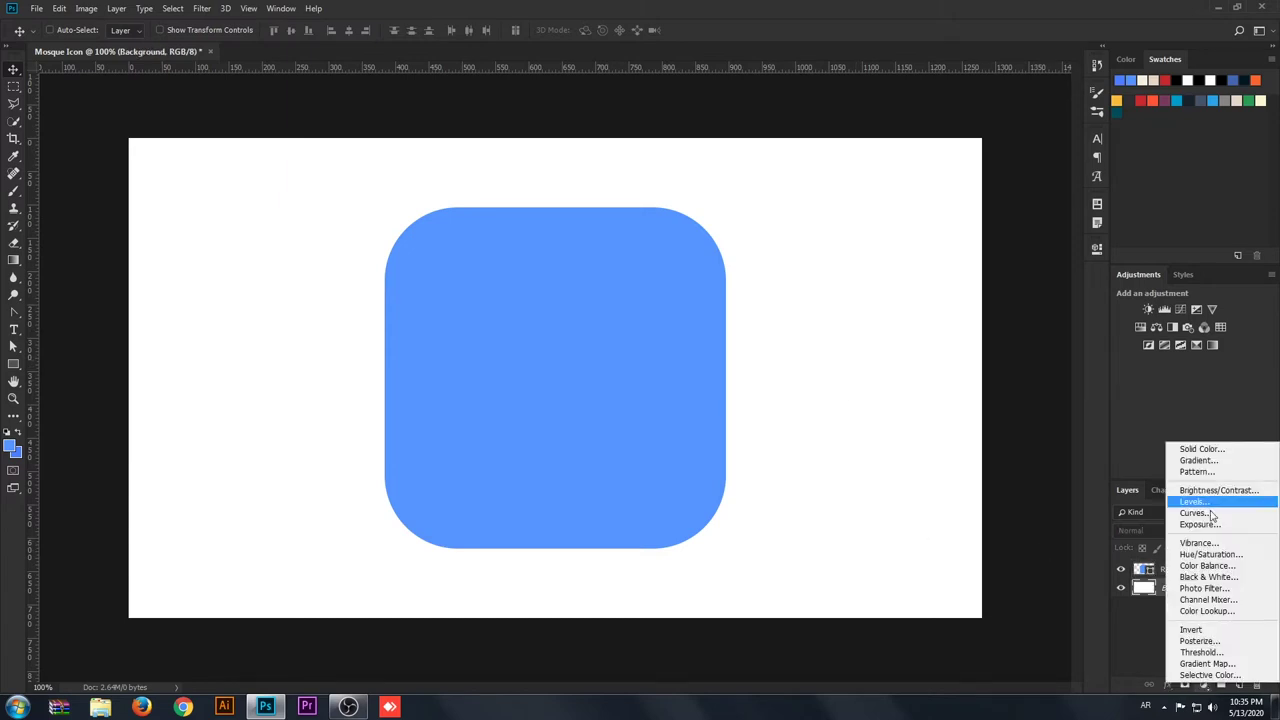
pyautogui.click(1196, 453)
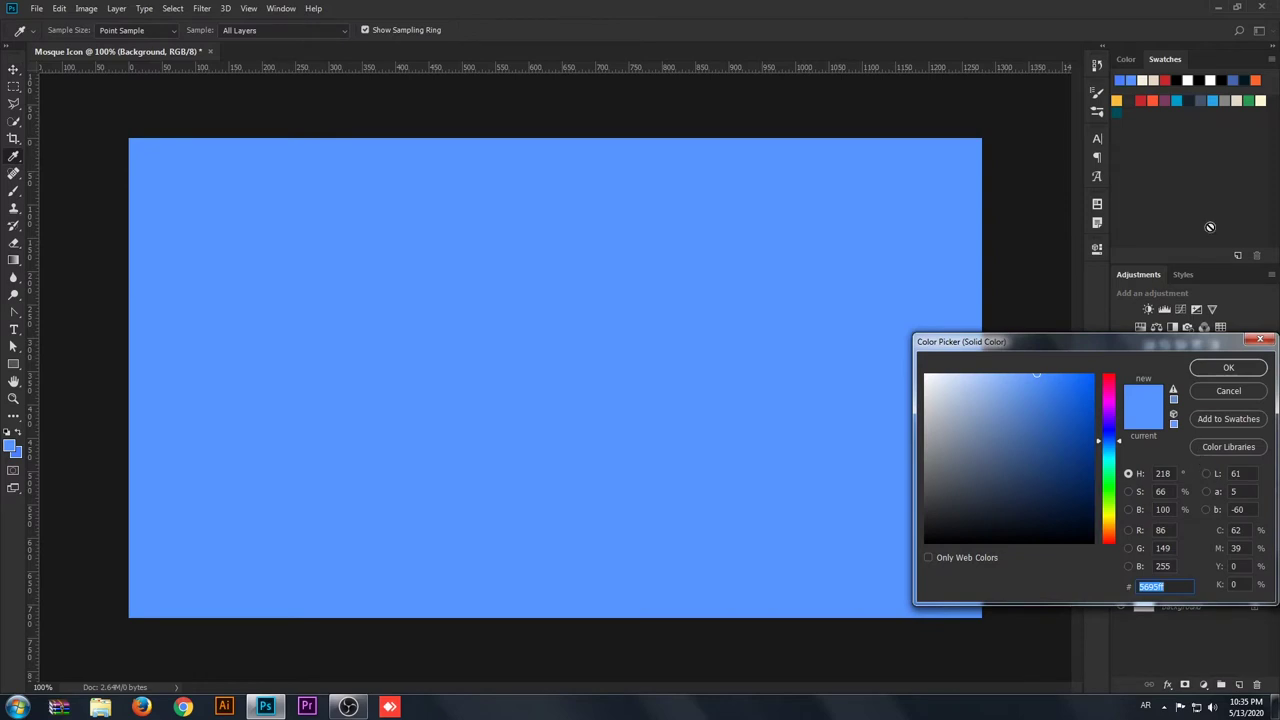
pyautogui.write('455467')
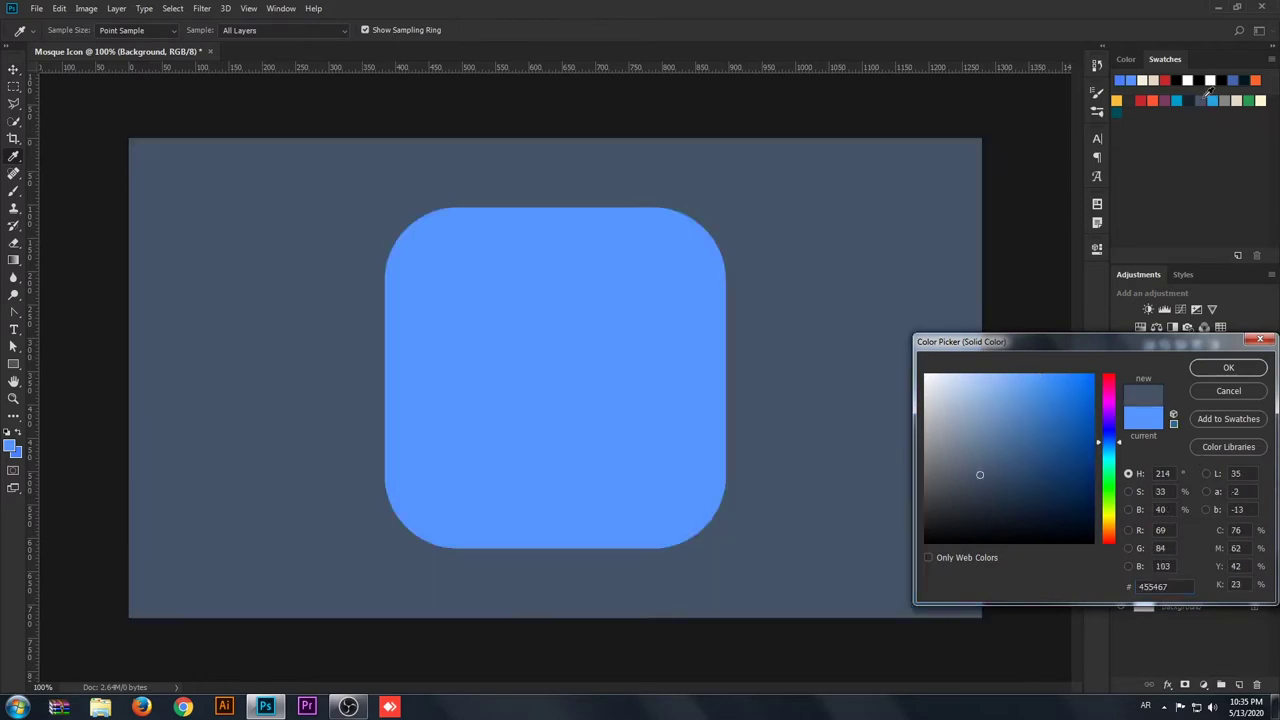
pyautogui.click(1220, 366)
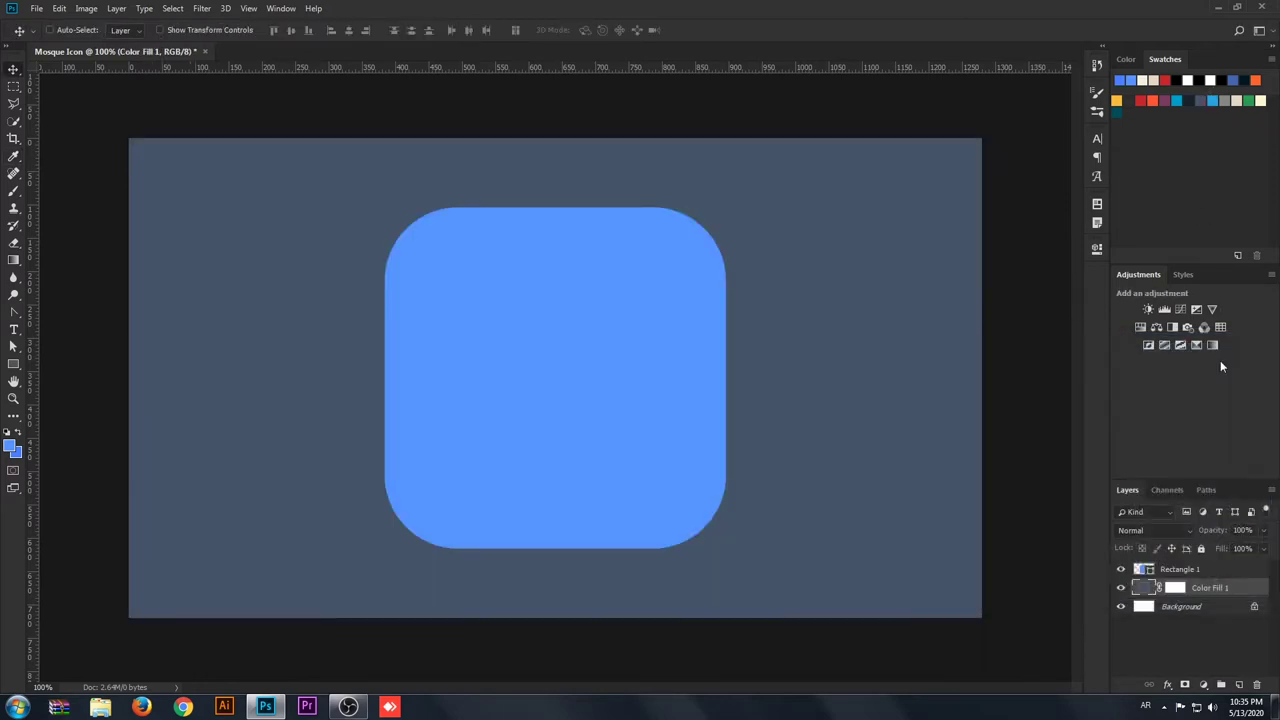
# - Give Rectangle 1 a white-to-pale-grey 90° gradient fill
pyautogui.click(1147, 570)
pyautogui.click(1097, 249)
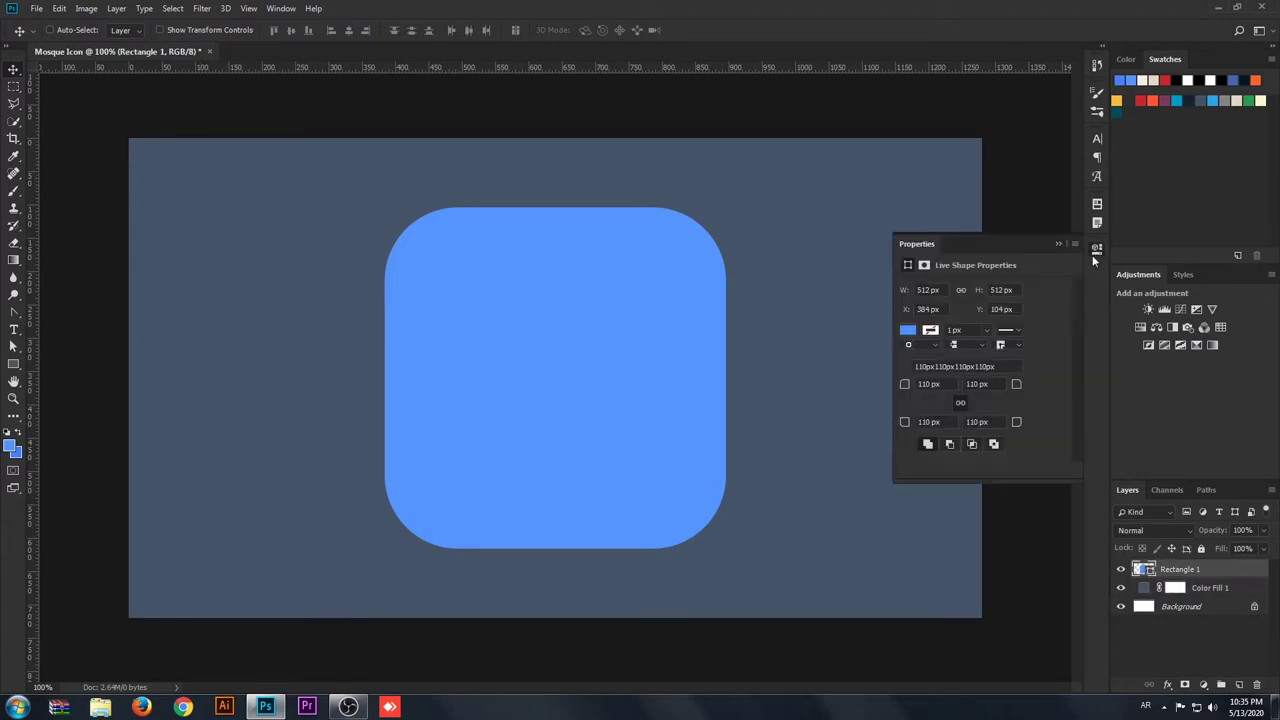
pyautogui.click(907, 330)
pyautogui.click(968, 356)
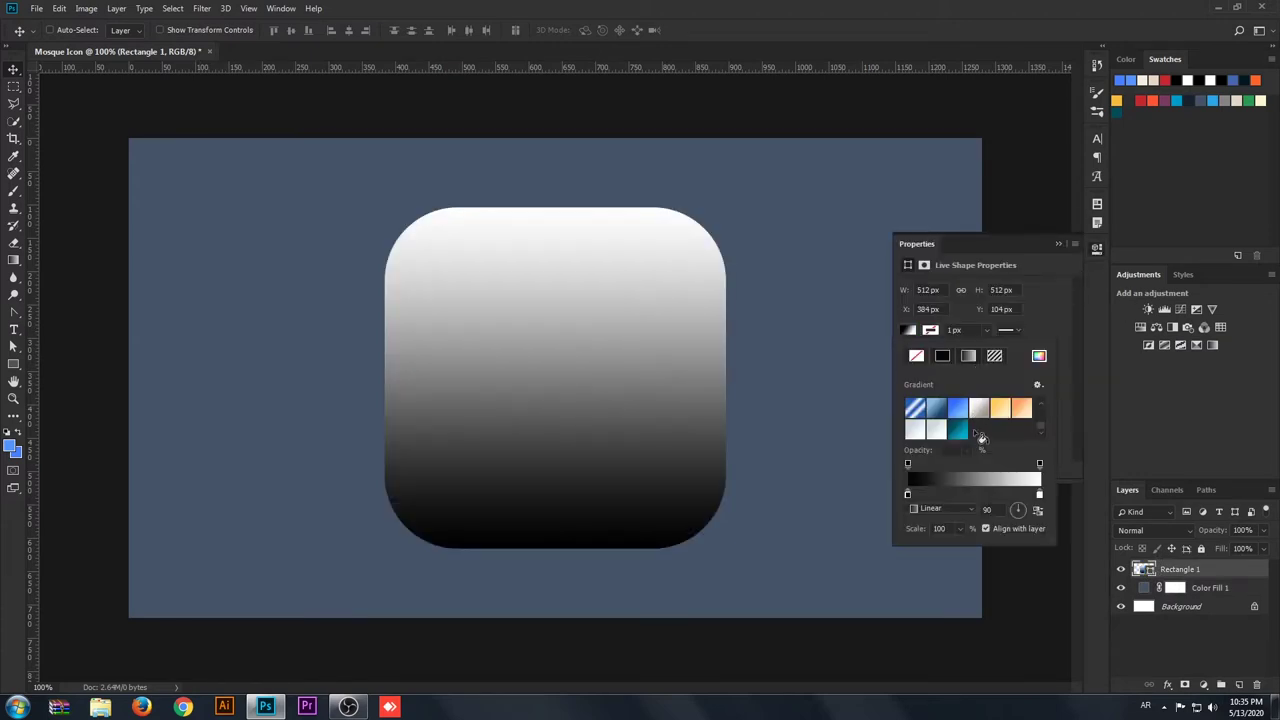
pyautogui.scroll(-2, 960, 430)
pyautogui.scroll(2, 940, 430)
pyautogui.click(919, 431)
pyautogui.click(1092, 256)
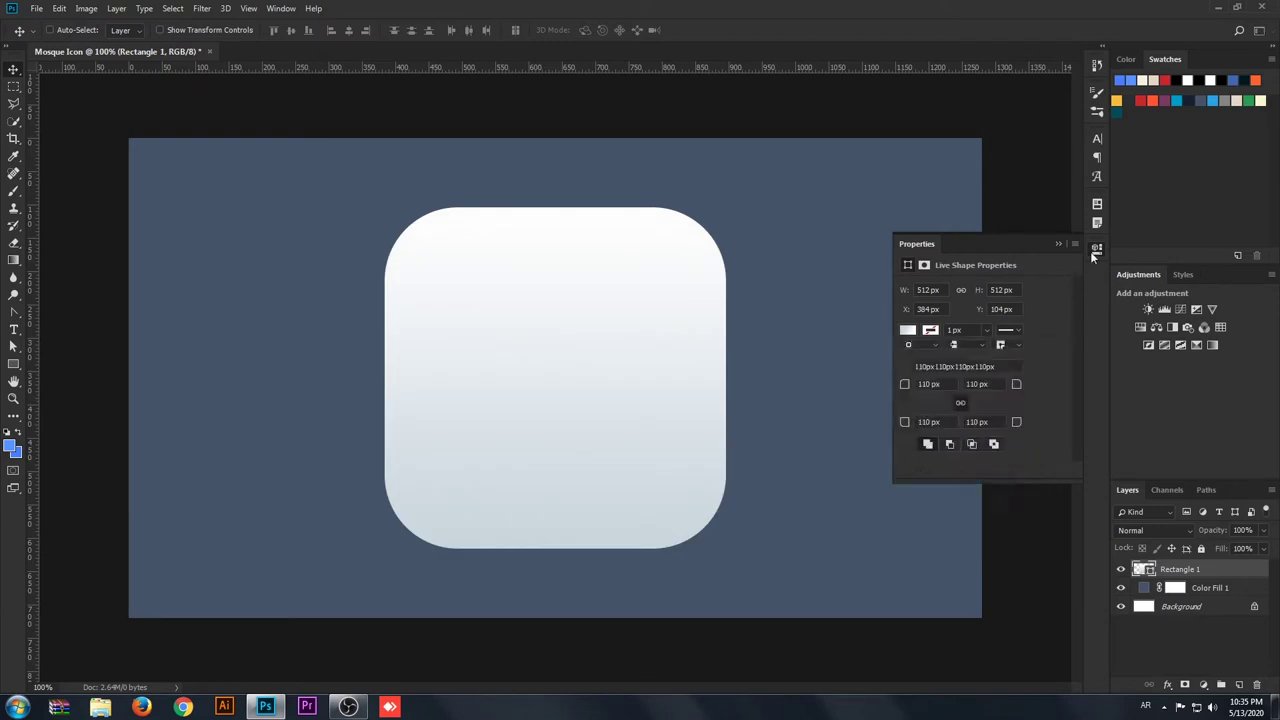
pyautogui.doubleClick(1144, 569)
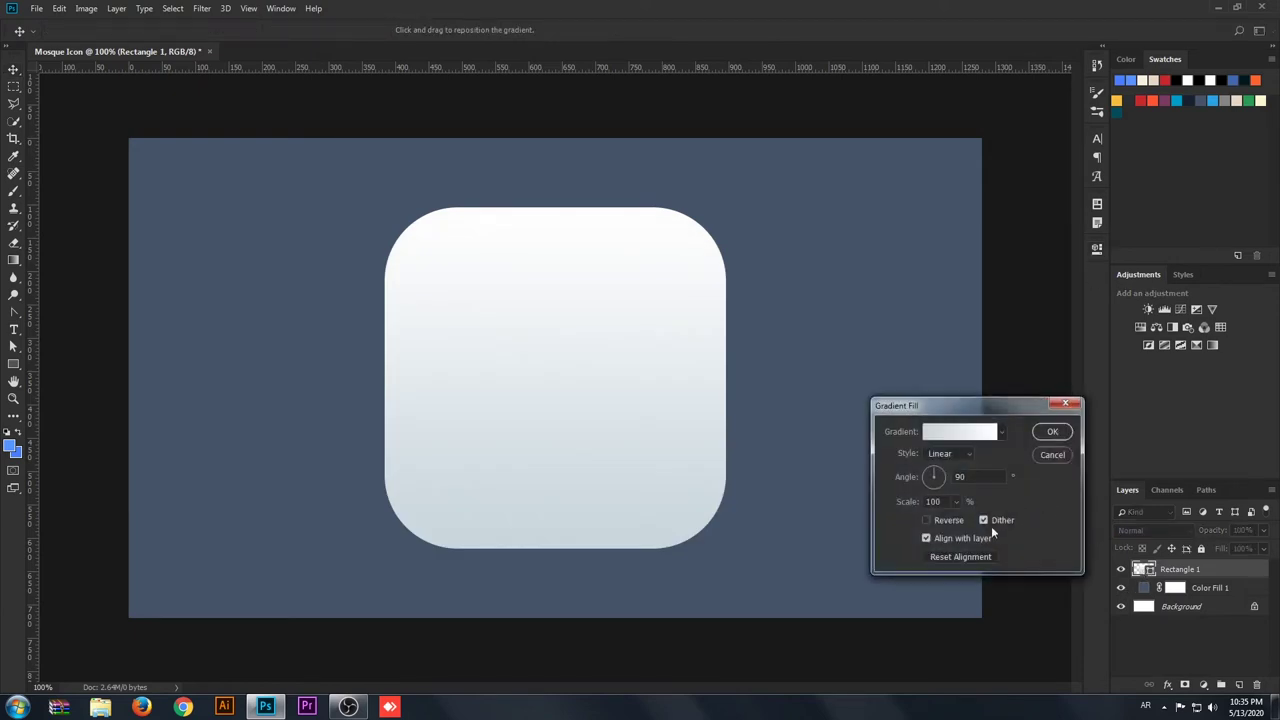
pyautogui.click(1050, 432)
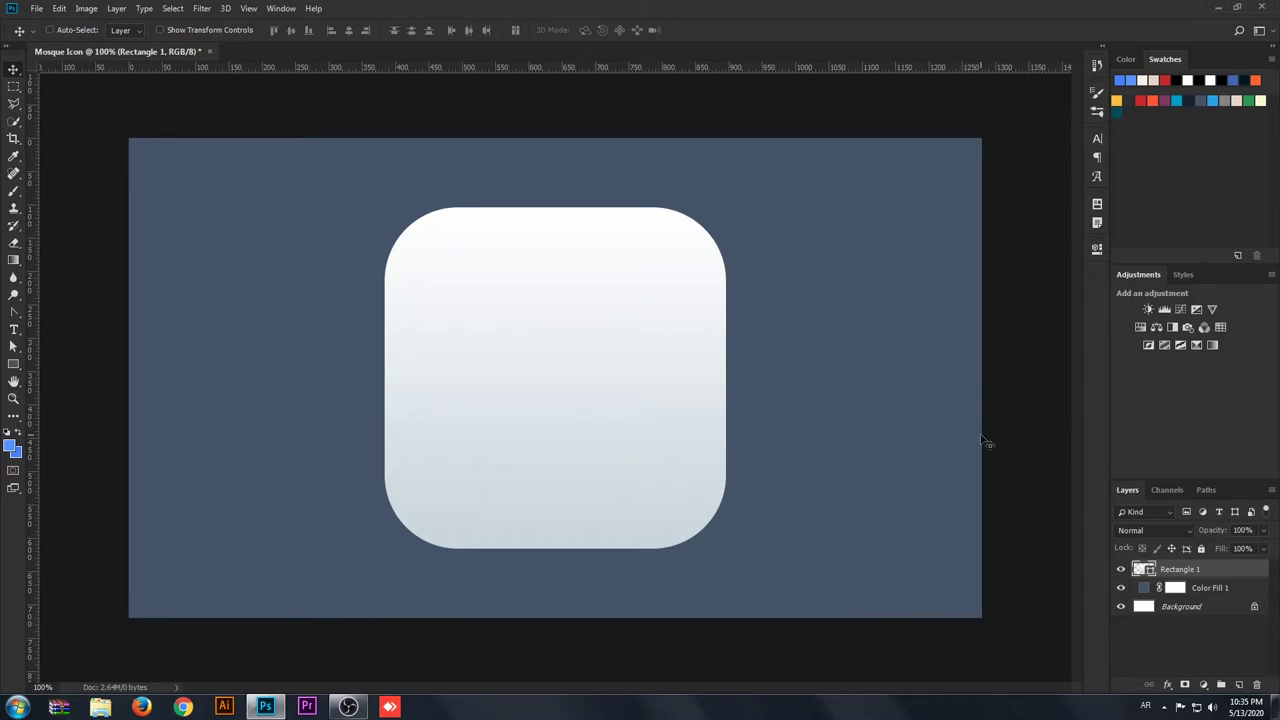
pyautogui.click(35, 8)
# - Place the Mosque artwork as an embedded layer clipped to the rounded square
pyautogui.click(75, 238)
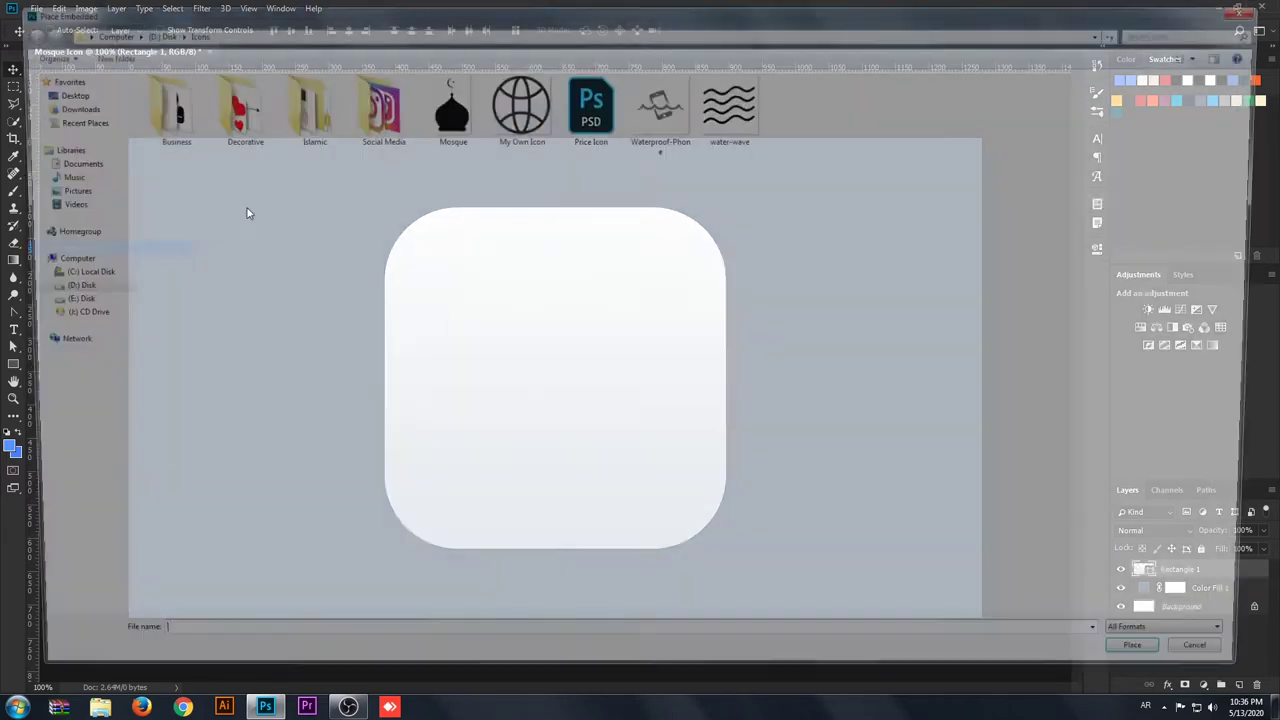
pyautogui.click(453, 110)
pyautogui.click(1132, 644)
pyautogui.press('Return')
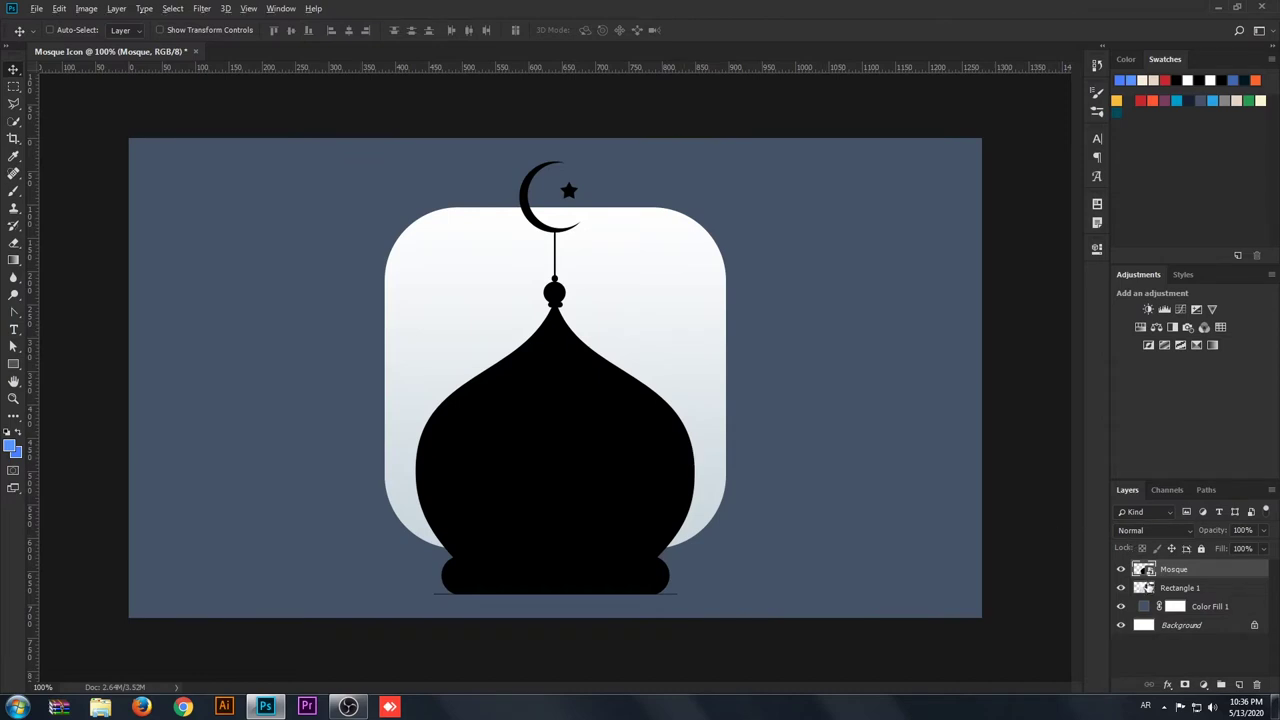
pyautogui.keyDown('alt'); pyautogui.click(1155, 574); pyautogui.keyUp('alt')
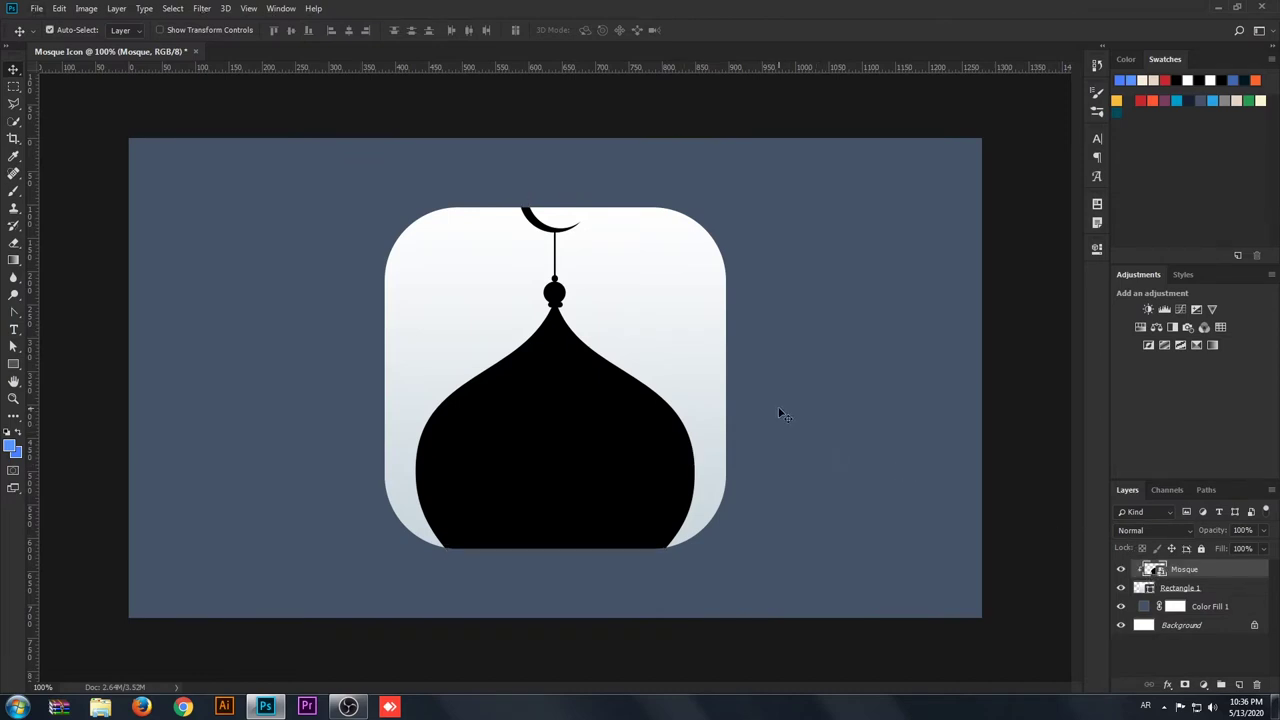
# - Scale the mosque to about 69% and centre it horizontally on the icon
pyautogui.hotkey('ctrl', 't')
pyautogui.moveTo(709, 139); pyautogui.dragTo(646, 251)
pyautogui.moveTo(562, 497); pyautogui.dragTo(590, 459)
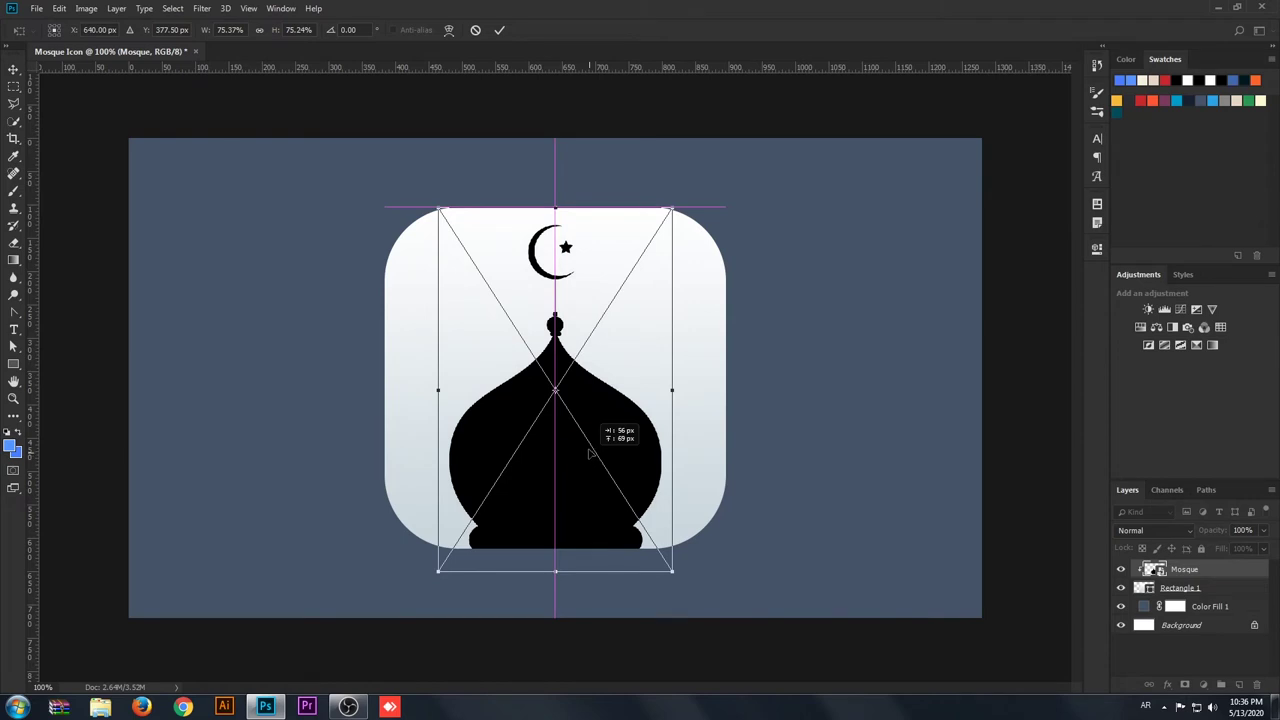
pyautogui.moveTo(672, 208); pyautogui.dragTo(656, 234)
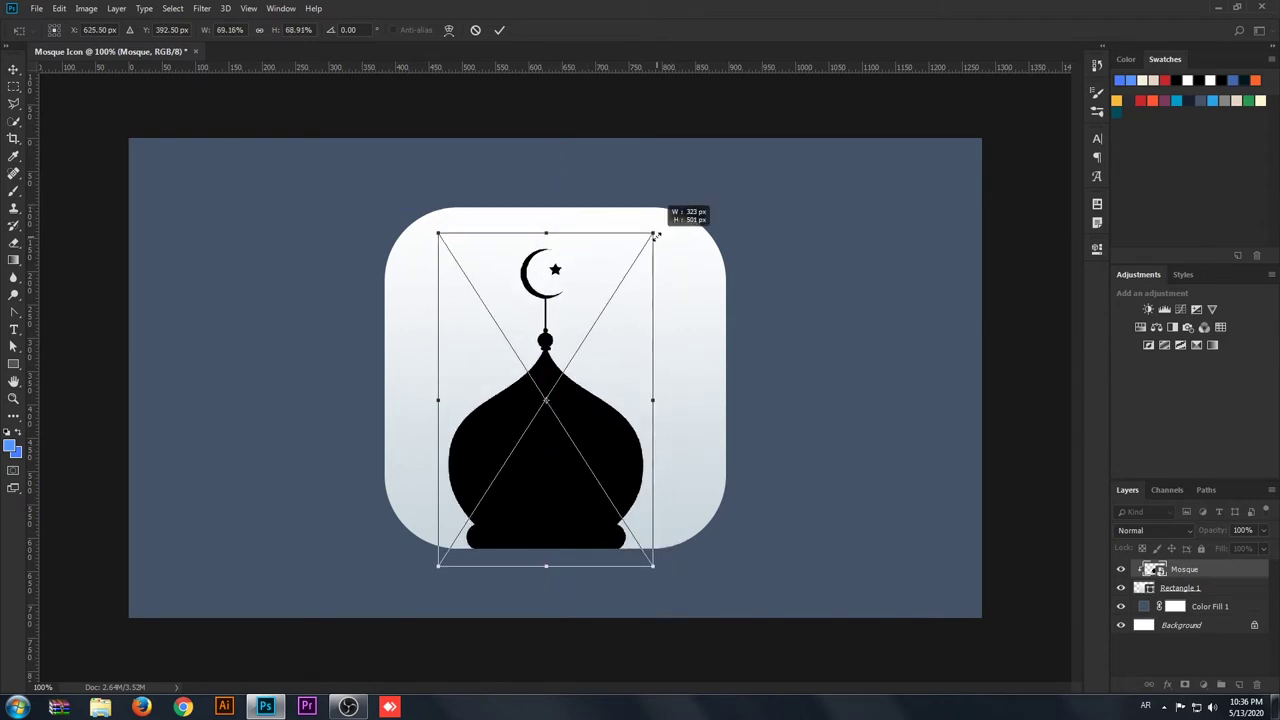
pyautogui.moveTo(585, 458); pyautogui.dragTo(595, 457)
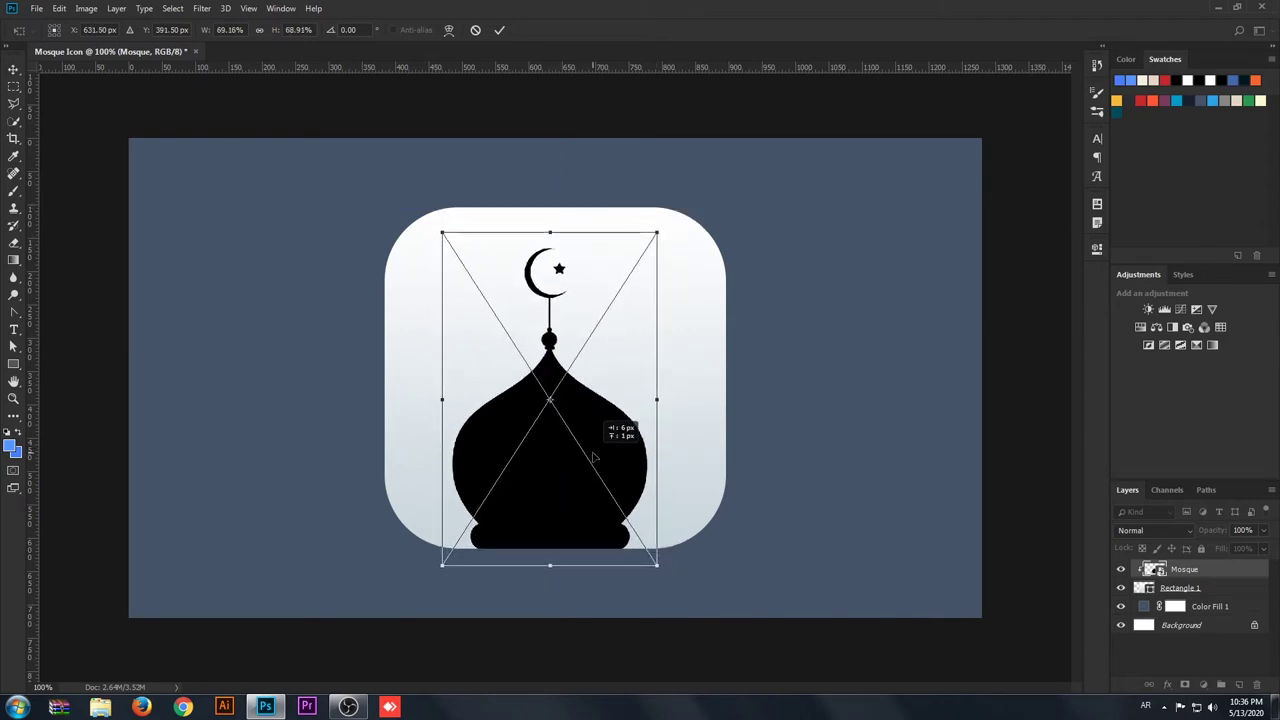
pyautogui.press('Return')
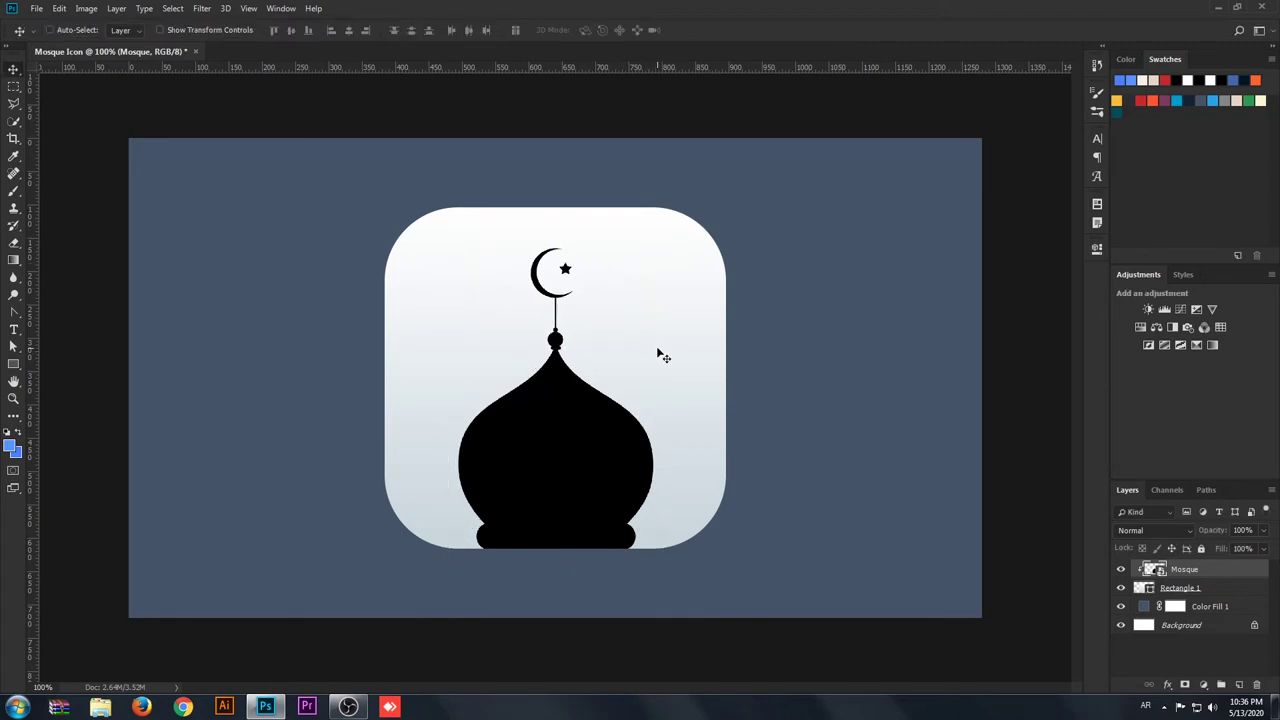
# - Enlarge the mosque slightly and recentre it on the icon
pyautogui.hotkey('ctrl', 't')
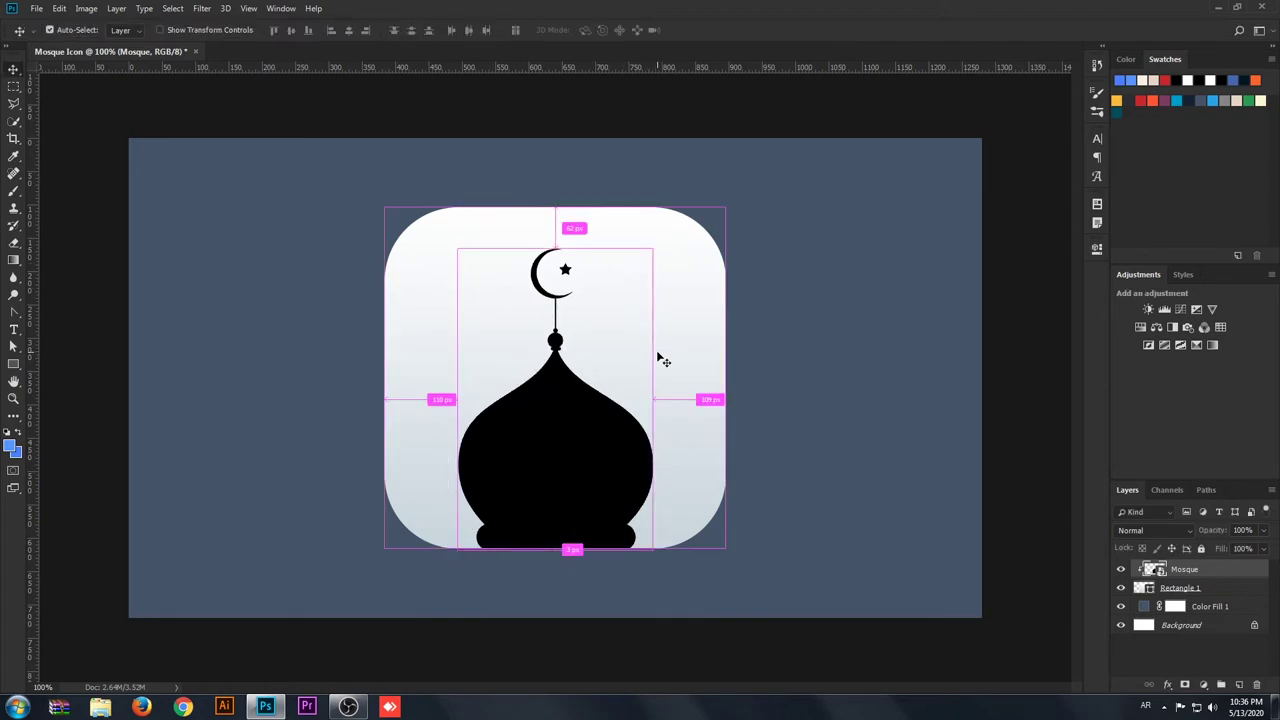
pyautogui.moveTo(665, 232); pyautogui.dragTo(688, 200)
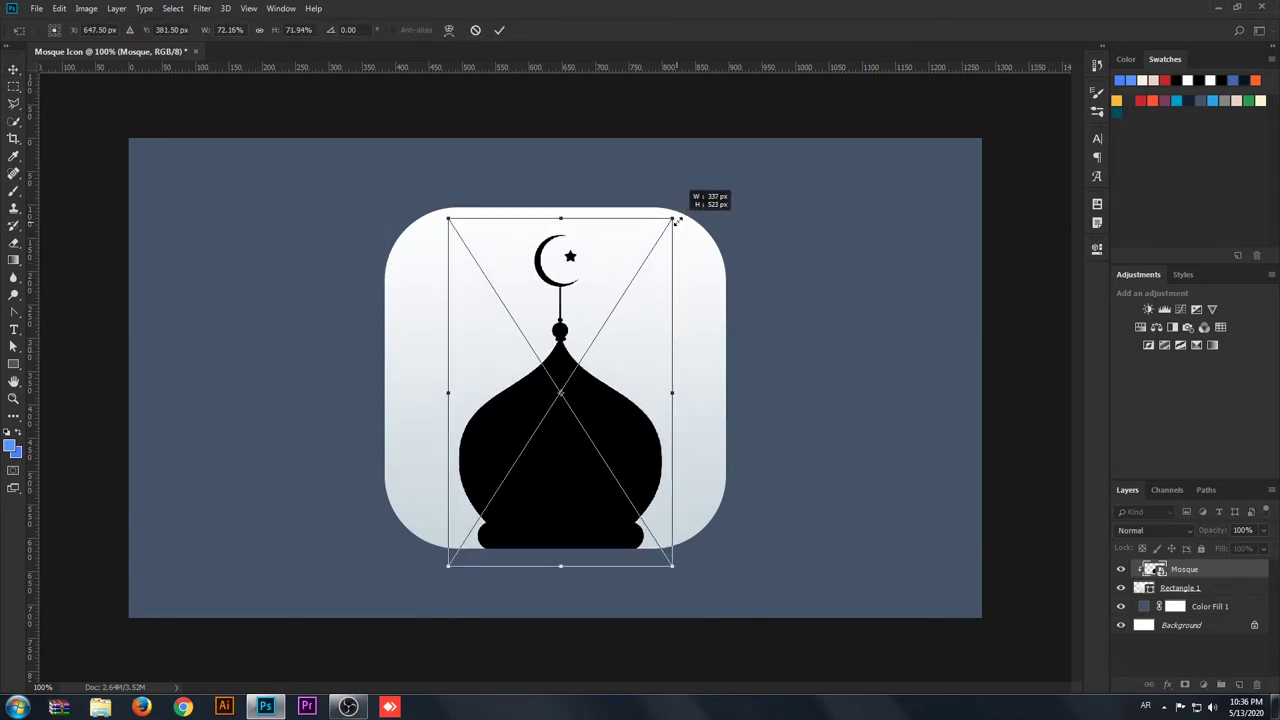
pyautogui.press('Return')
pyautogui.moveTo(671, 428); pyautogui.dragTo(688, 438)
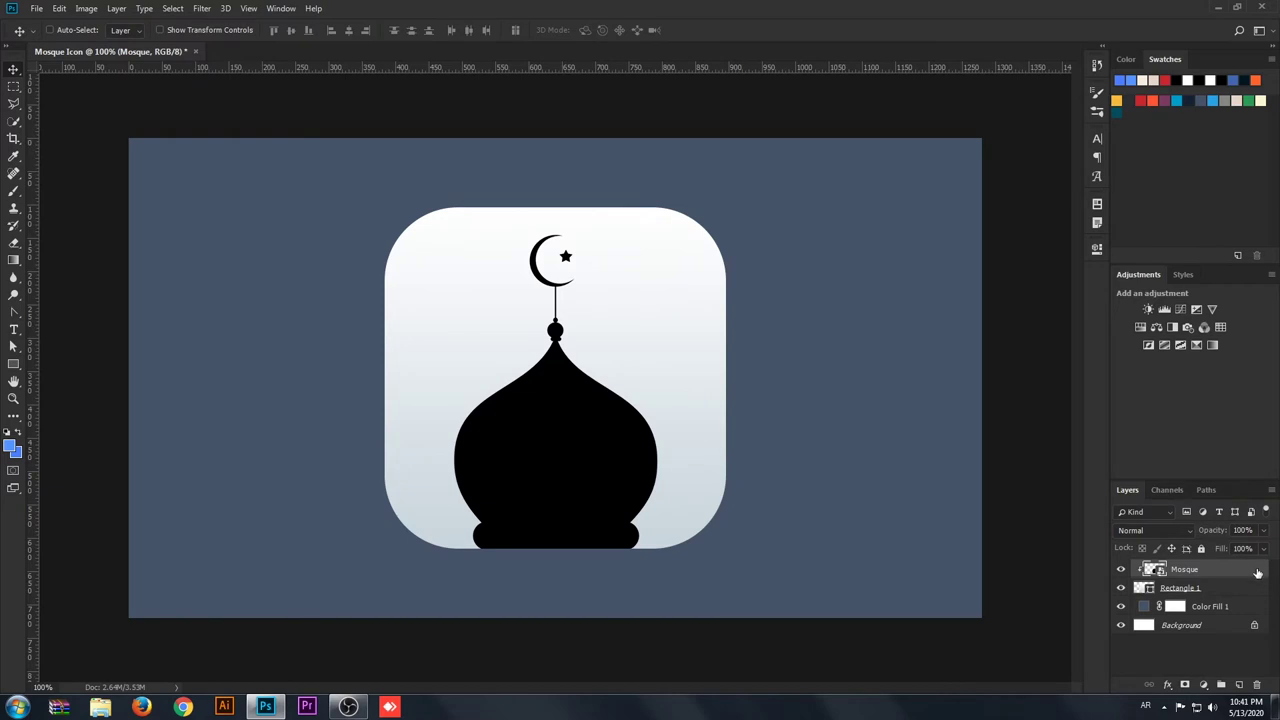
# - Add a Gradient Overlay using a teal preset to the Mosque layer
pyautogui.doubleClick(1257, 572)
pyautogui.click(790, 384)
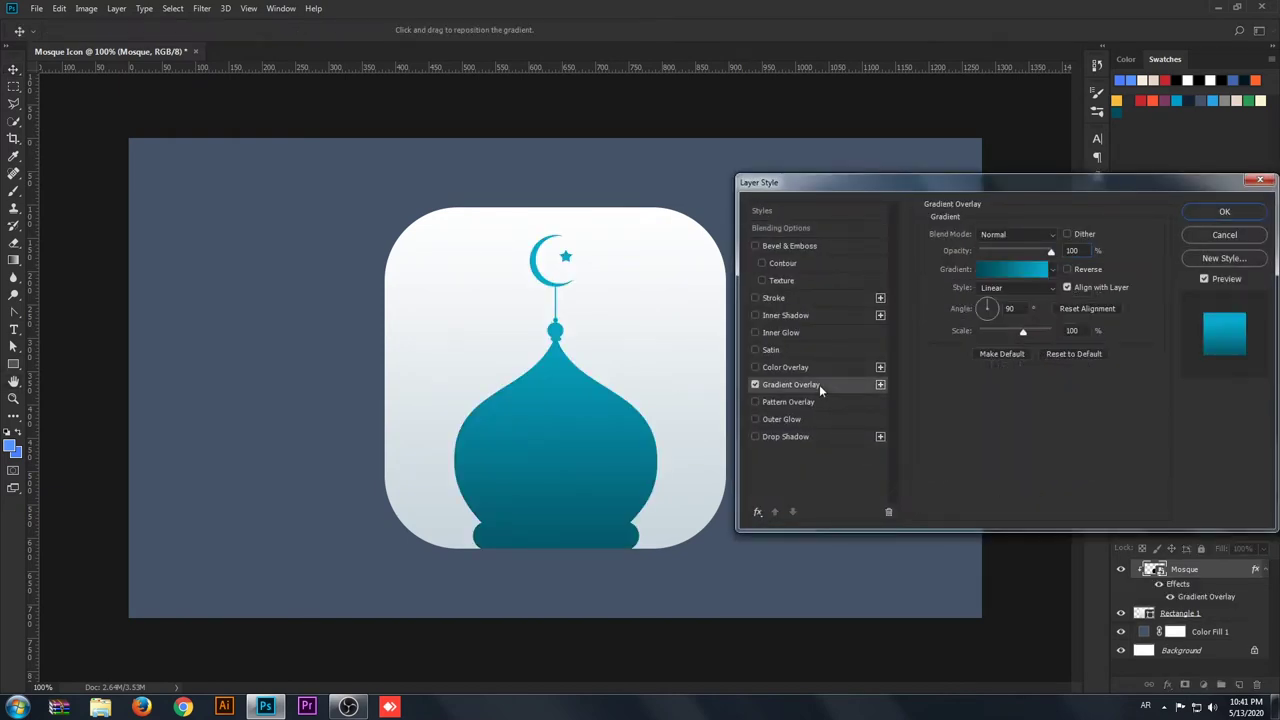
pyautogui.click(1027, 269)
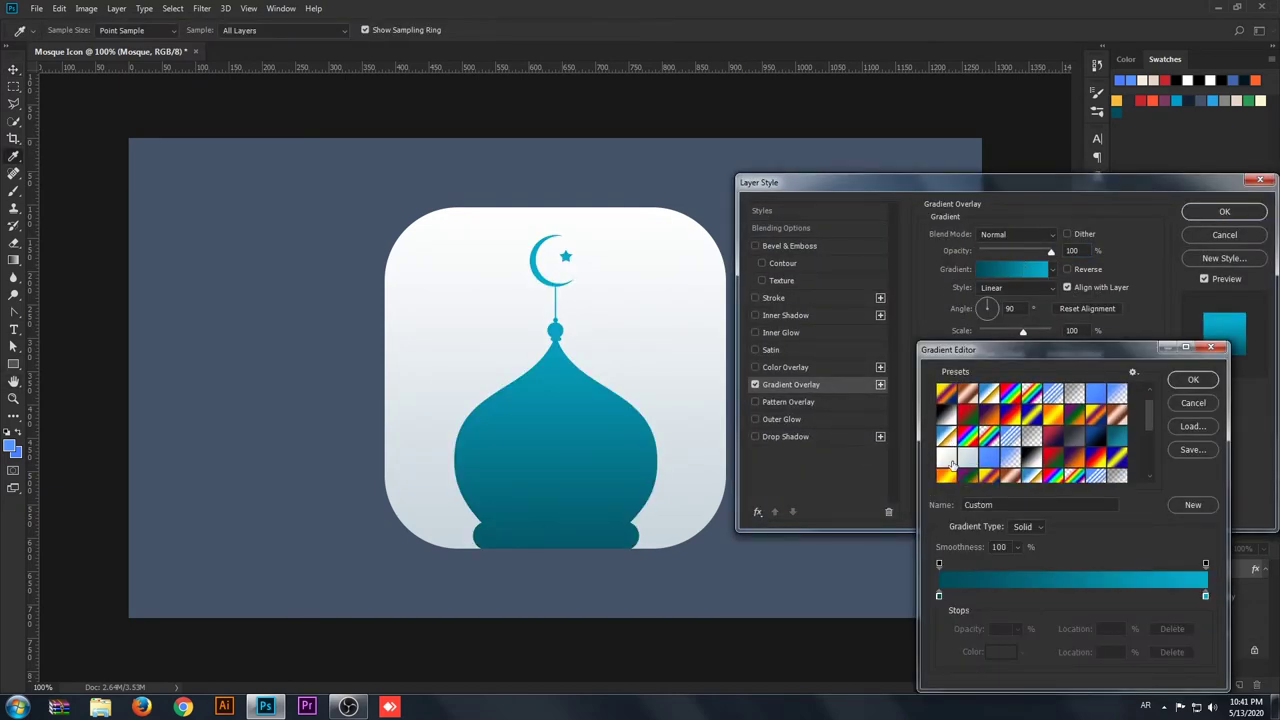
pyautogui.scroll(-1, 951, 465)
pyautogui.click(947, 449)
pyautogui.click(966, 449)
pyautogui.scroll(-1, 1010, 440)
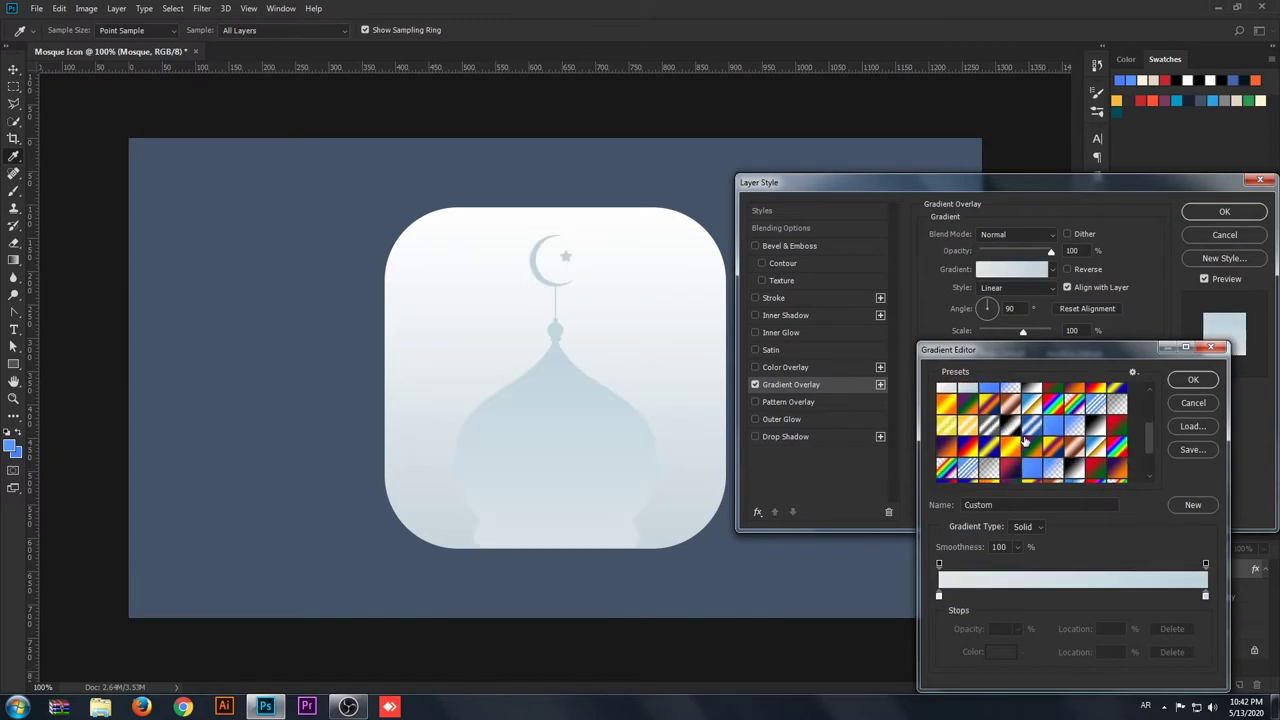
pyautogui.scroll(-1, 1020, 440)
pyautogui.scroll(-1, 1060, 450)
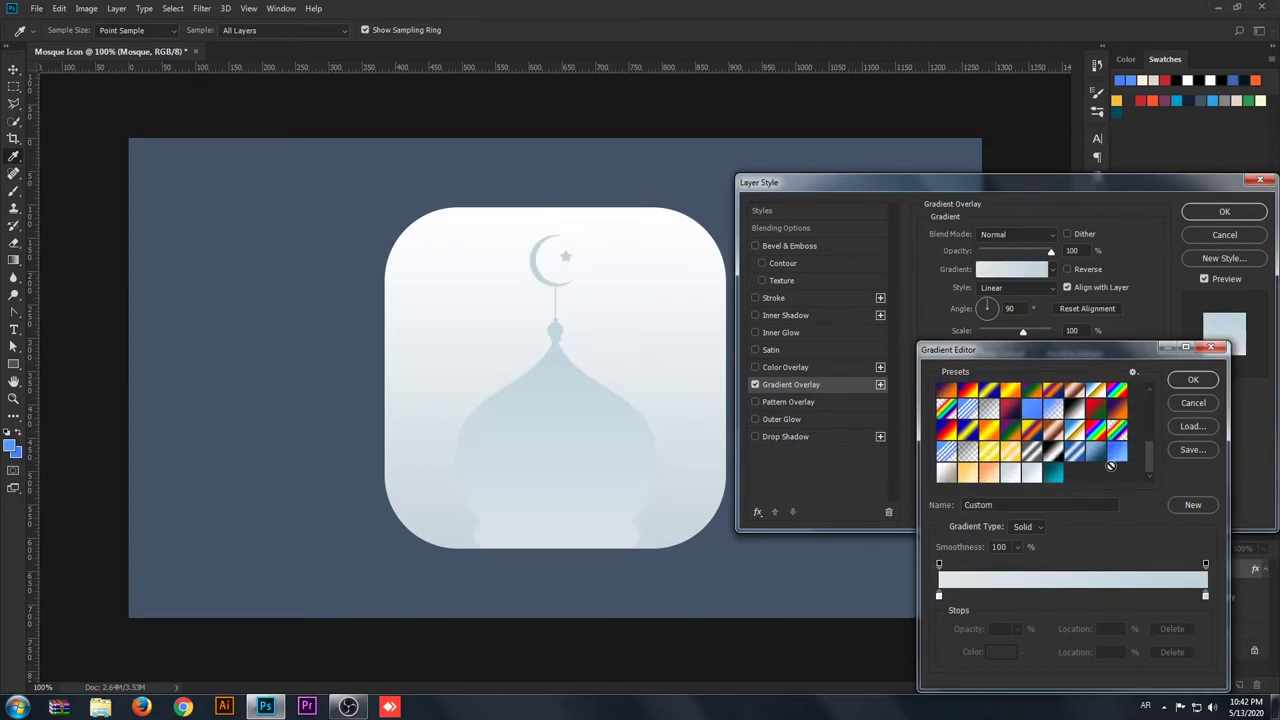
pyautogui.click(994, 479)
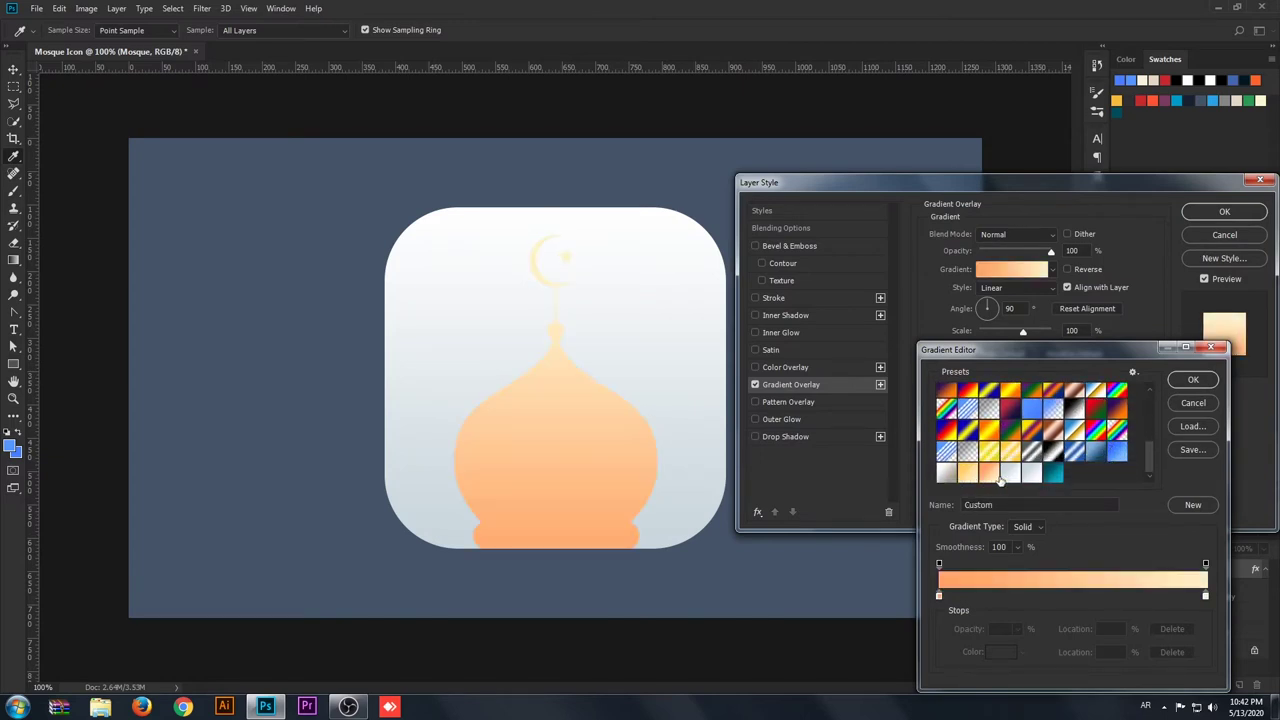
pyautogui.click(1054, 476)
pyautogui.scroll(3, 1010, 430)
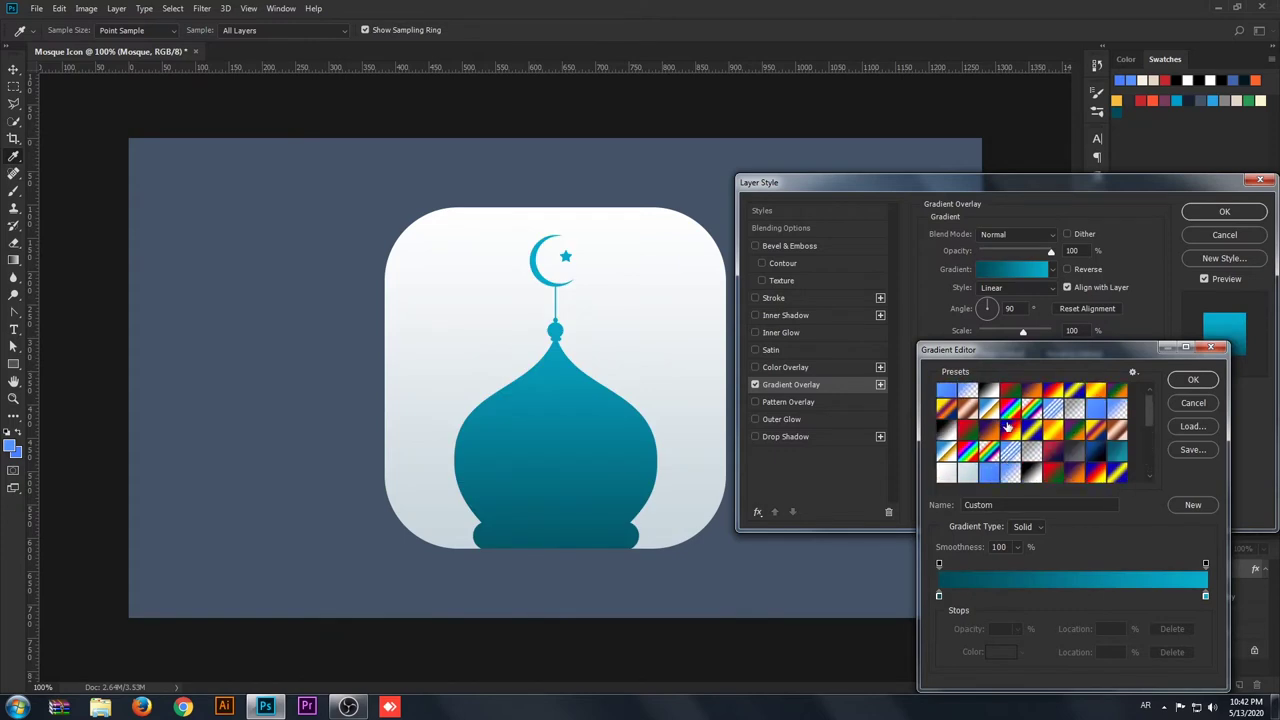
pyautogui.click(1193, 380)
# - Add a black Inner Shadow with slightly increased distance to the mosque
pyautogui.click(826, 317)
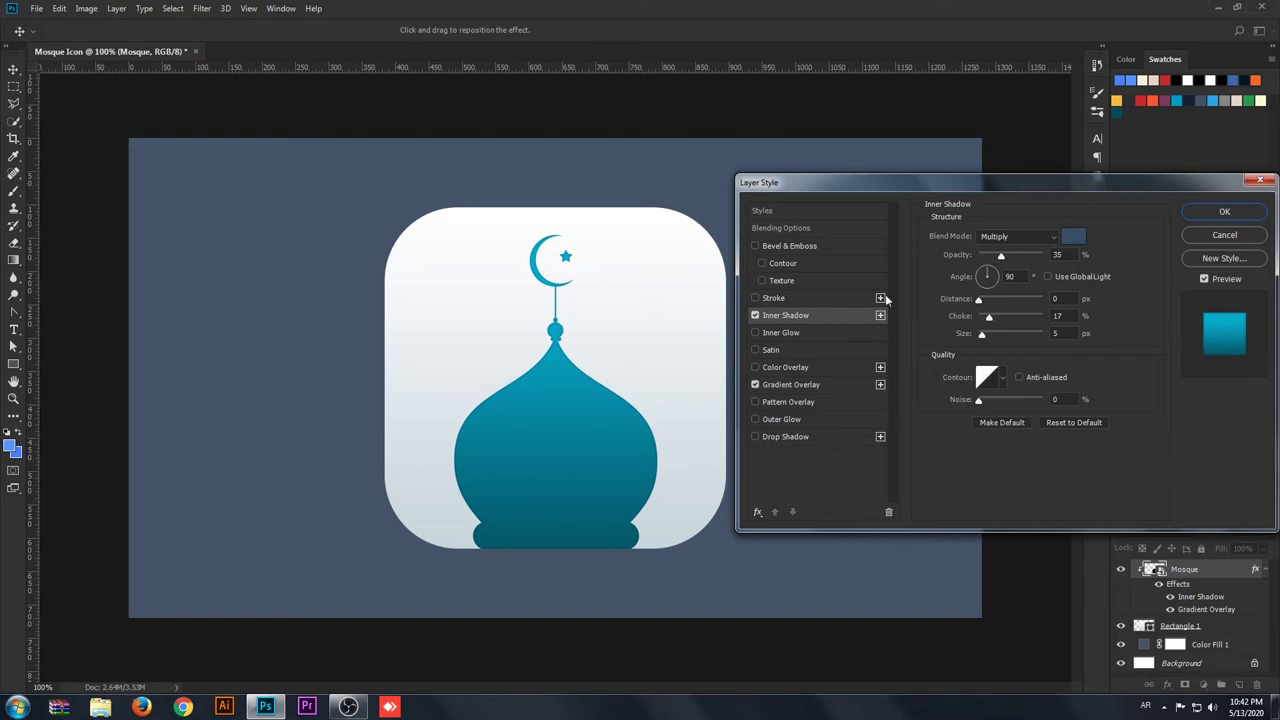
pyautogui.click(1072, 236)
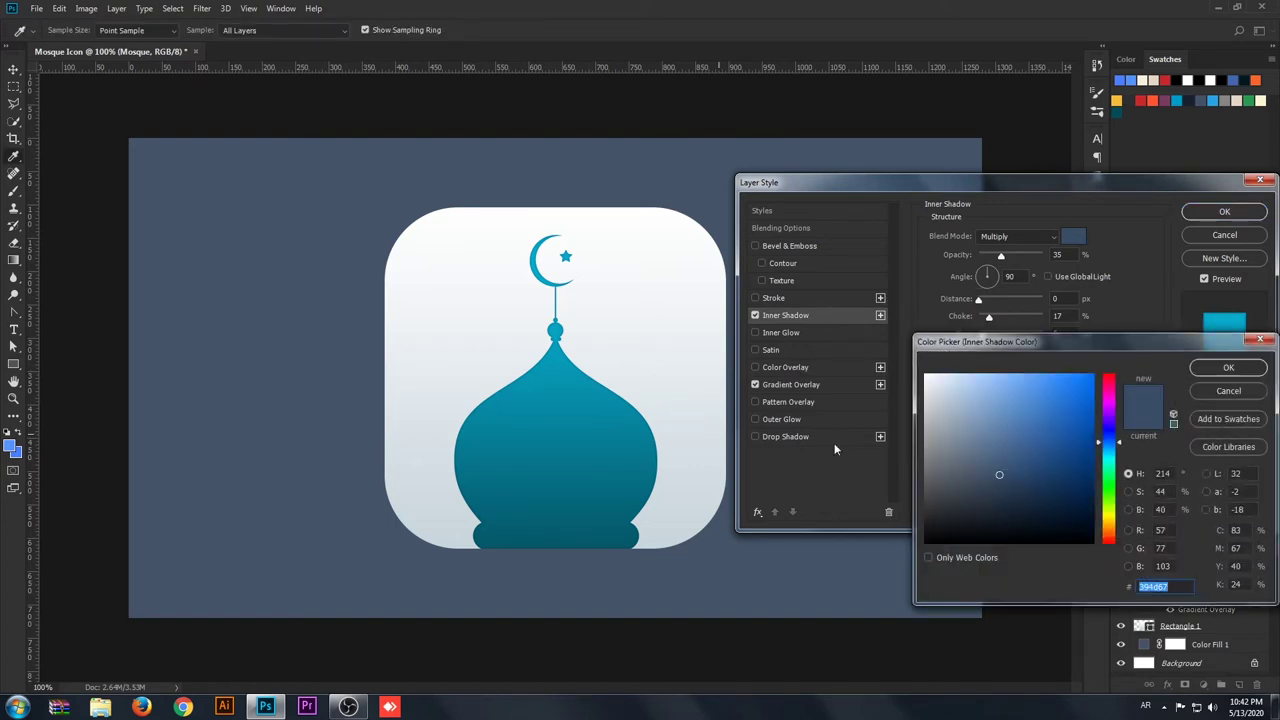
pyautogui.moveTo(927, 475)
pyautogui.mouseDown()
pyautogui.moveTo(908, 515)
pyautogui.moveTo(920, 579)
pyautogui.mouseUp()
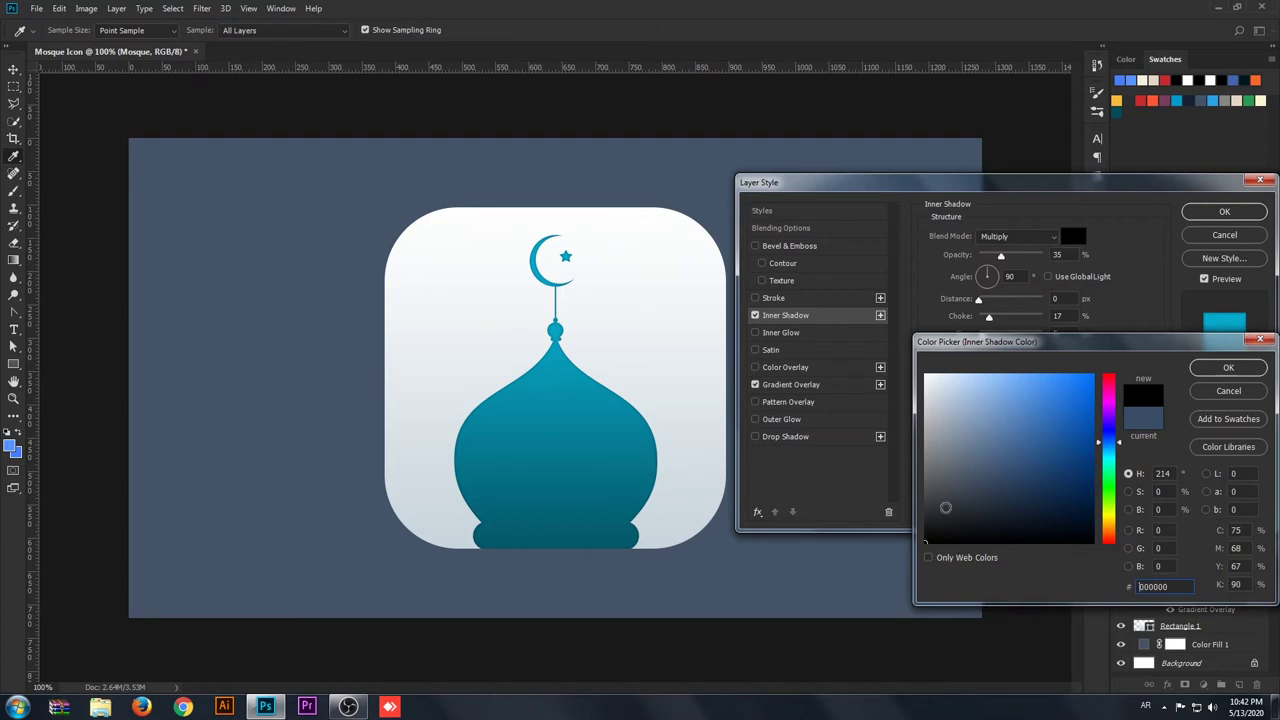
pyautogui.click(1205, 368)
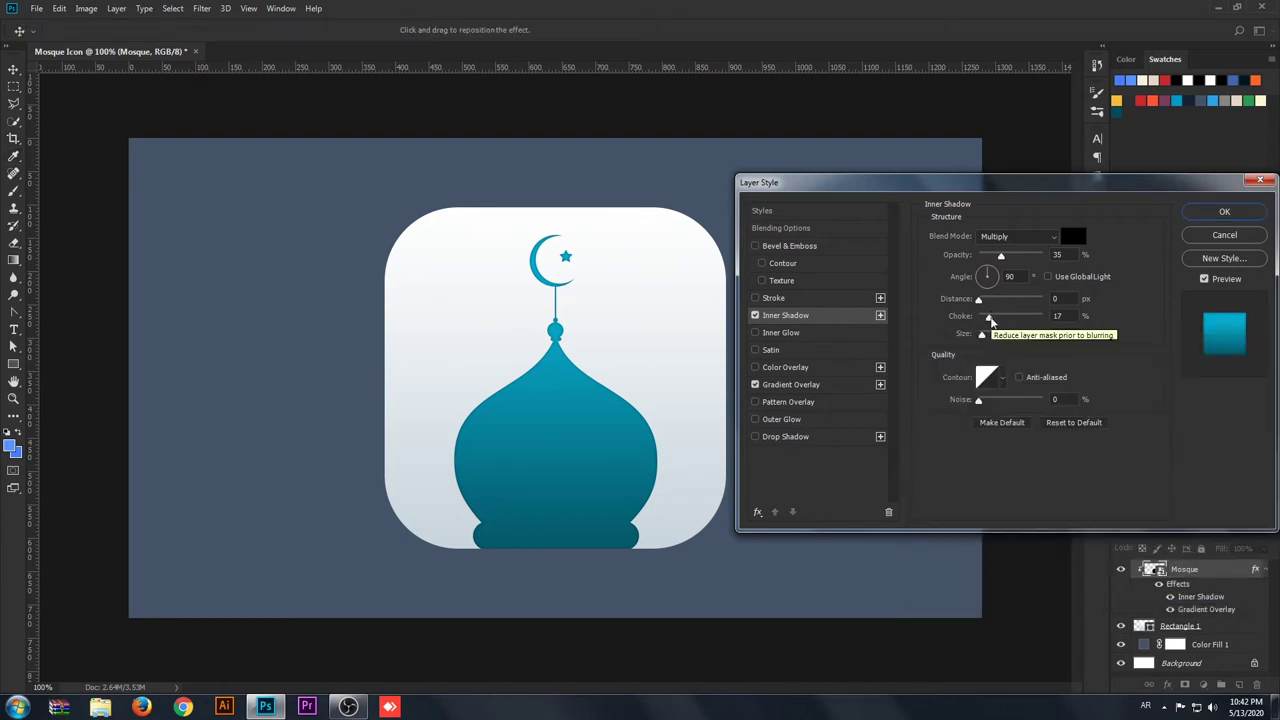
pyautogui.moveTo(978, 300); pyautogui.dragTo(980, 303)
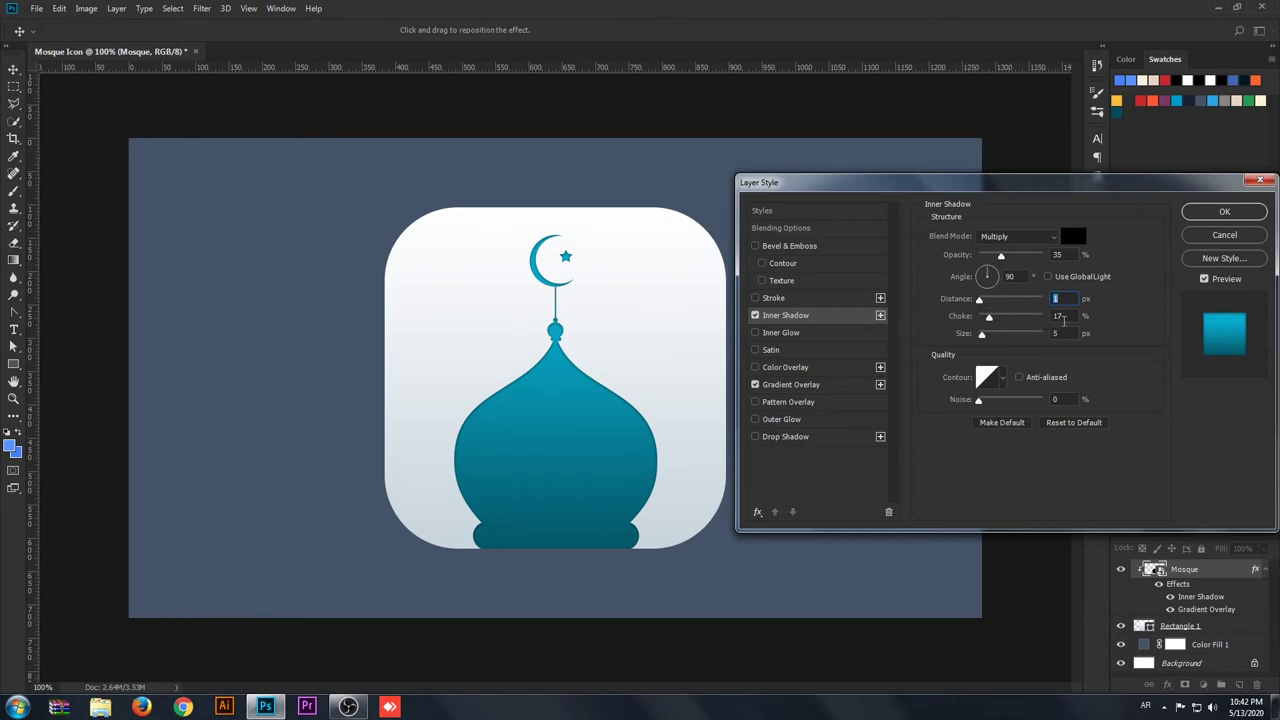
pyautogui.scroll(-1, 1065, 319)
pyautogui.click(1066, 302)
pyautogui.click(1205, 212)
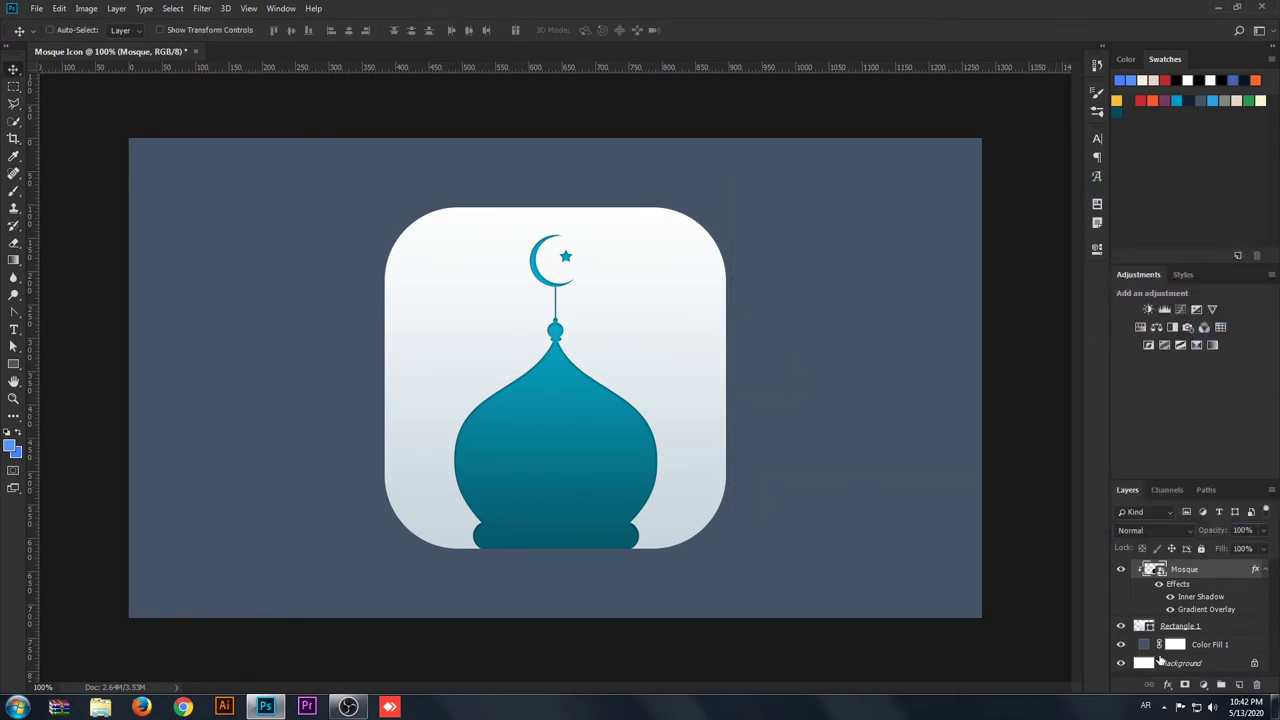
# - Add a default Drop Shadow to Rectangle 1 with a teal colour sampled from the dome
pyautogui.doubleClick(1228, 630)
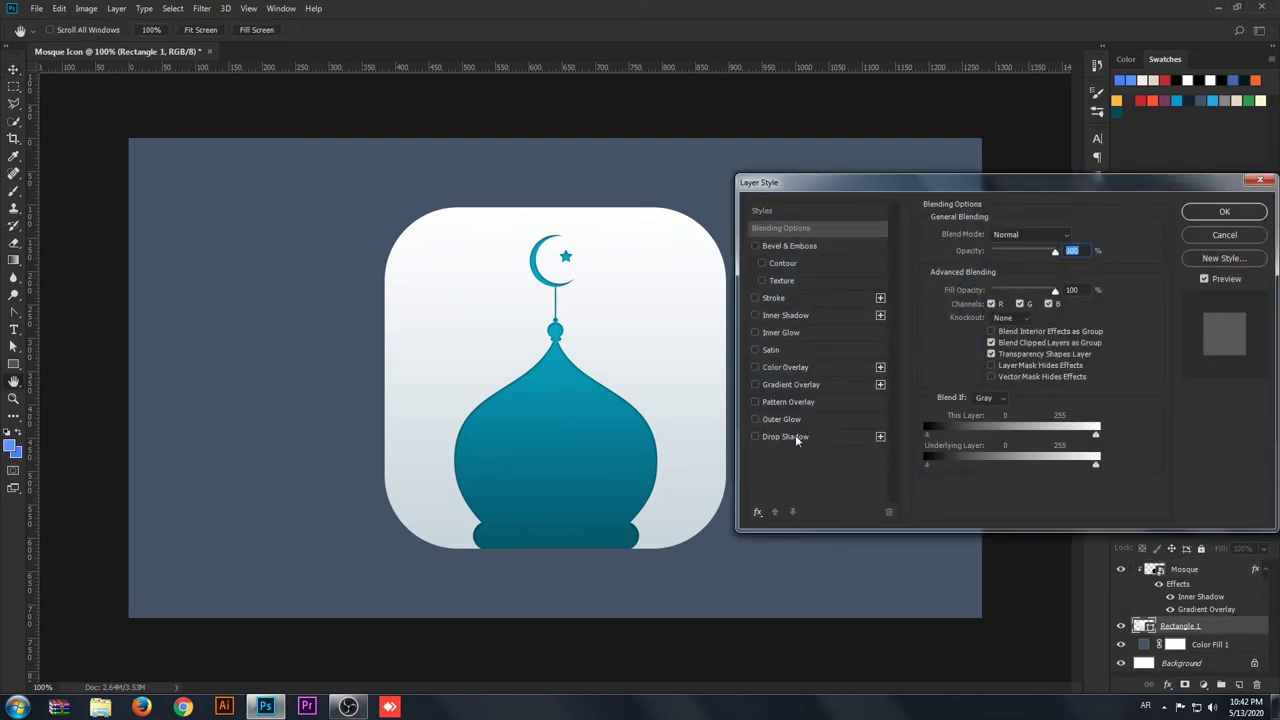
pyautogui.click(797, 437)
pyautogui.click(1067, 434)
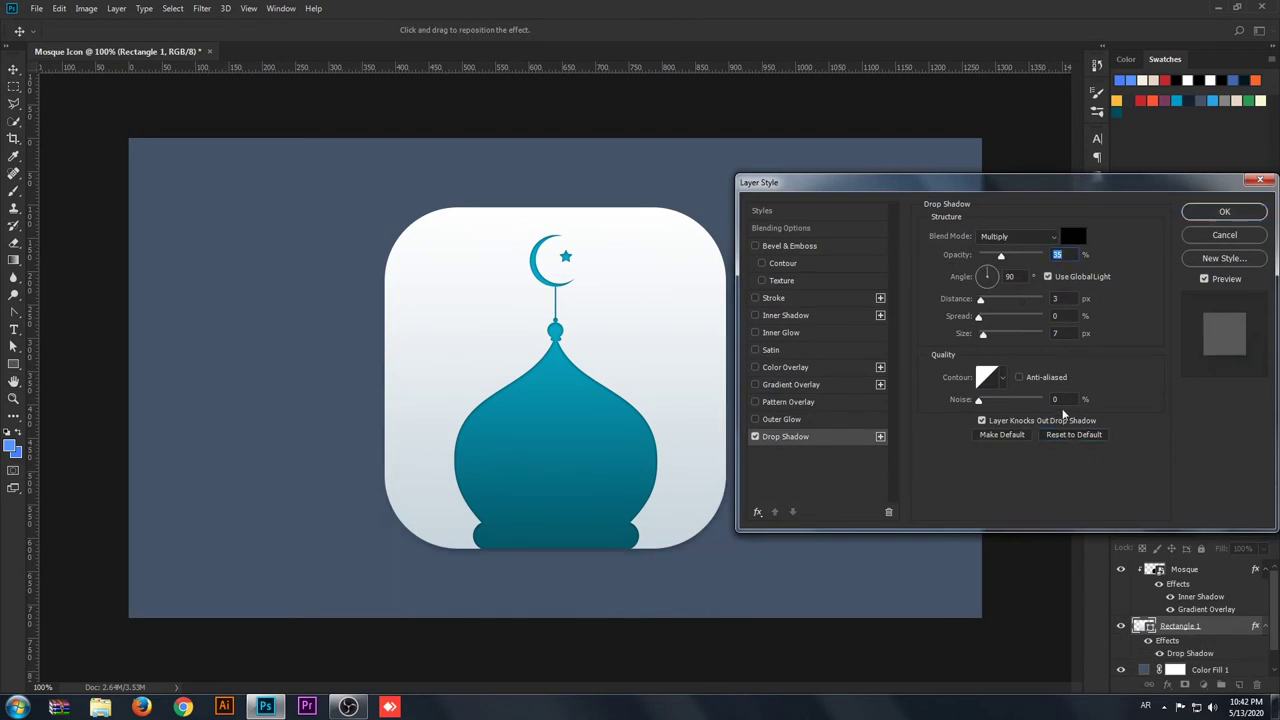
pyautogui.click(1073, 236)
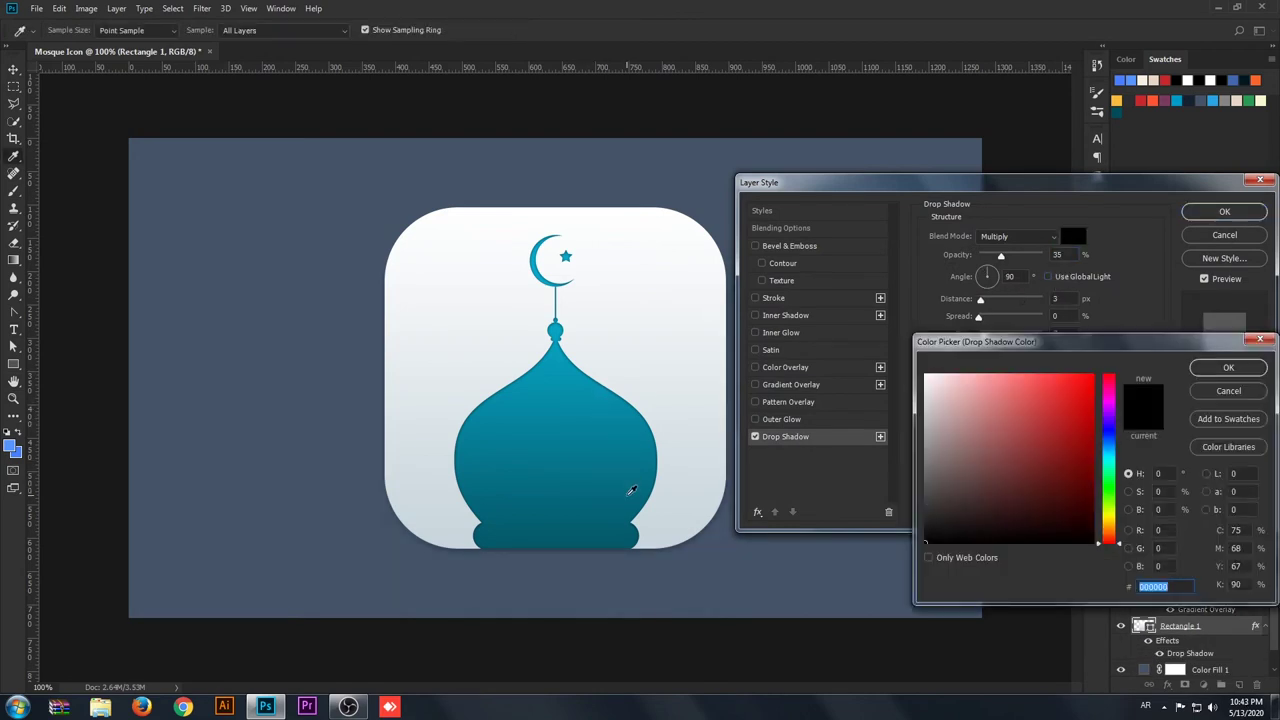
pyautogui.click(632, 493)
pyautogui.click(605, 425)
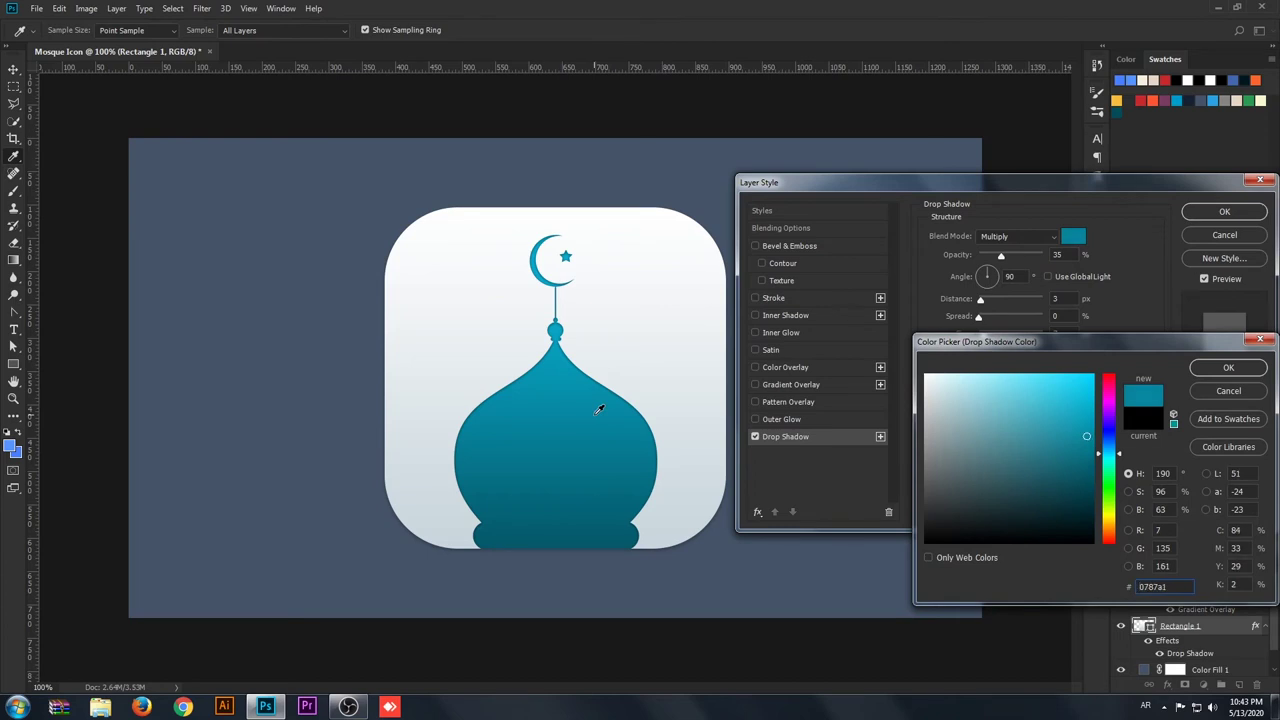
pyautogui.click(1212, 370)
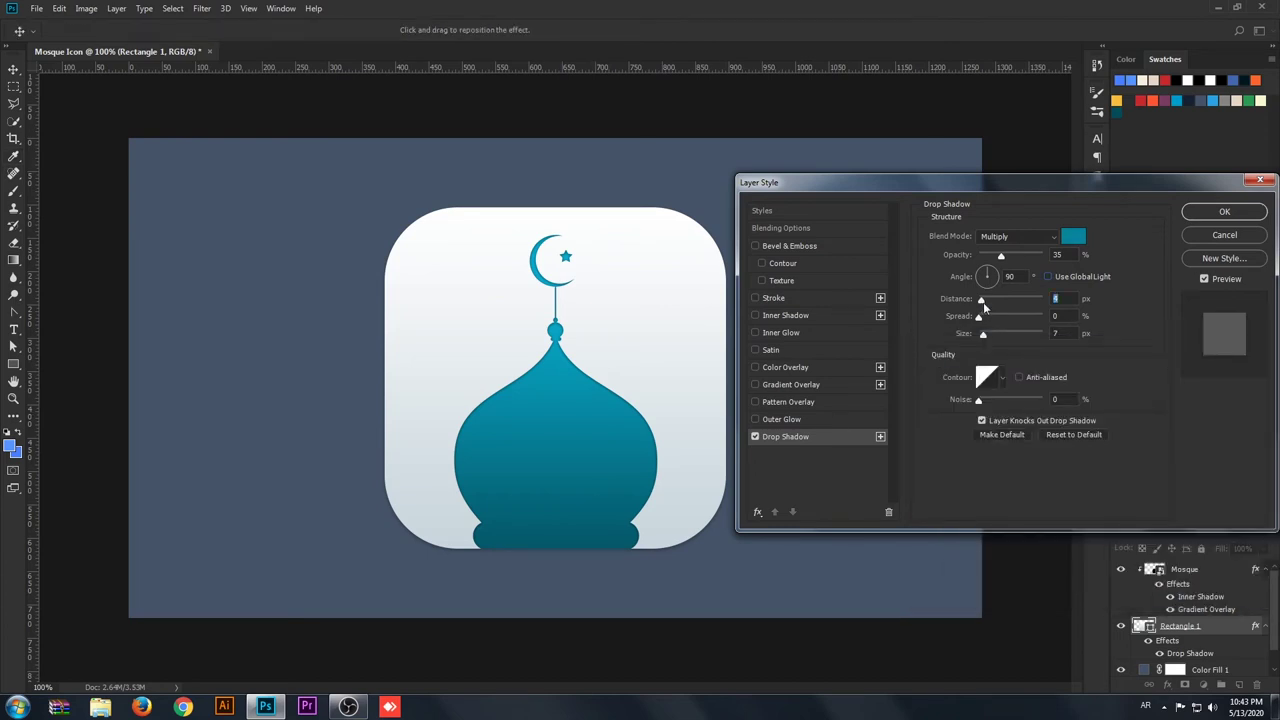
# - Set the drop shadow to angle 125, distance 63 px and size 85 px
pyautogui.moveTo(983, 302); pyautogui.dragTo(1015, 302)
pyautogui.moveTo(919, 187); pyautogui.dragTo(972, 195)
pyautogui.moveTo(1037, 281); pyautogui.dragTo(1040, 285)
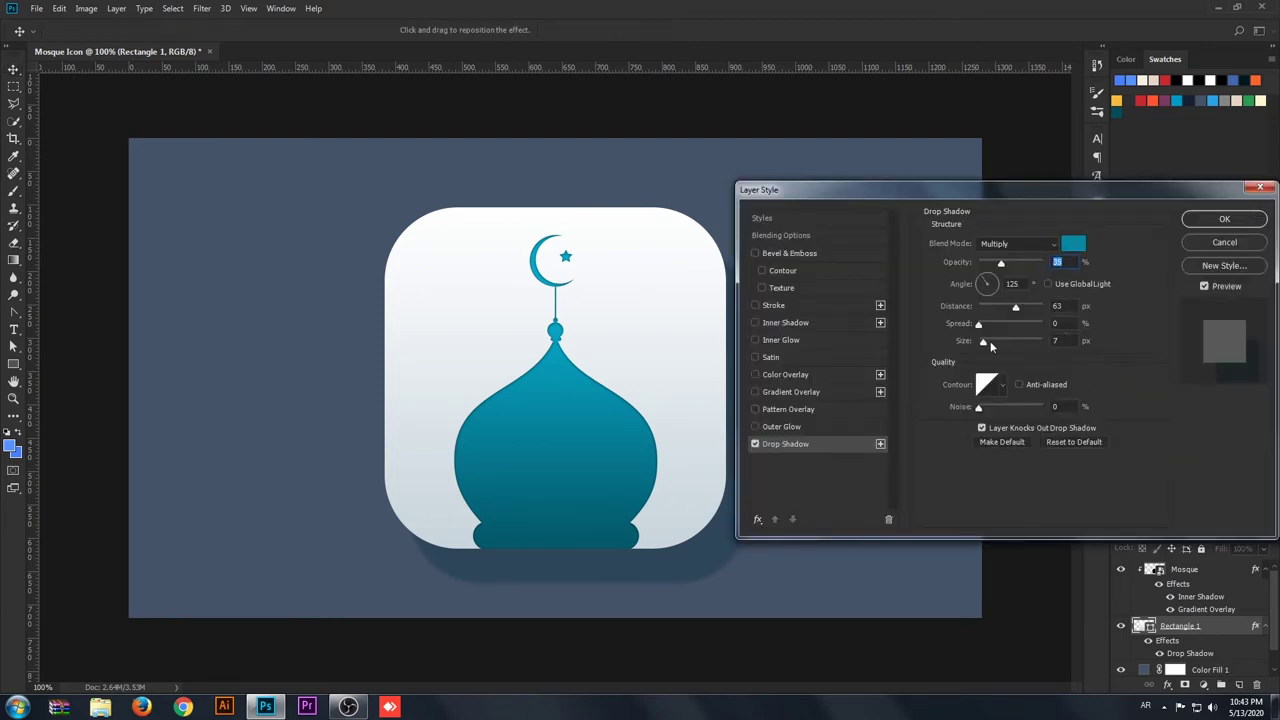
pyautogui.click(991, 346)
pyautogui.moveTo(876, 192); pyautogui.dragTo(944, 212)
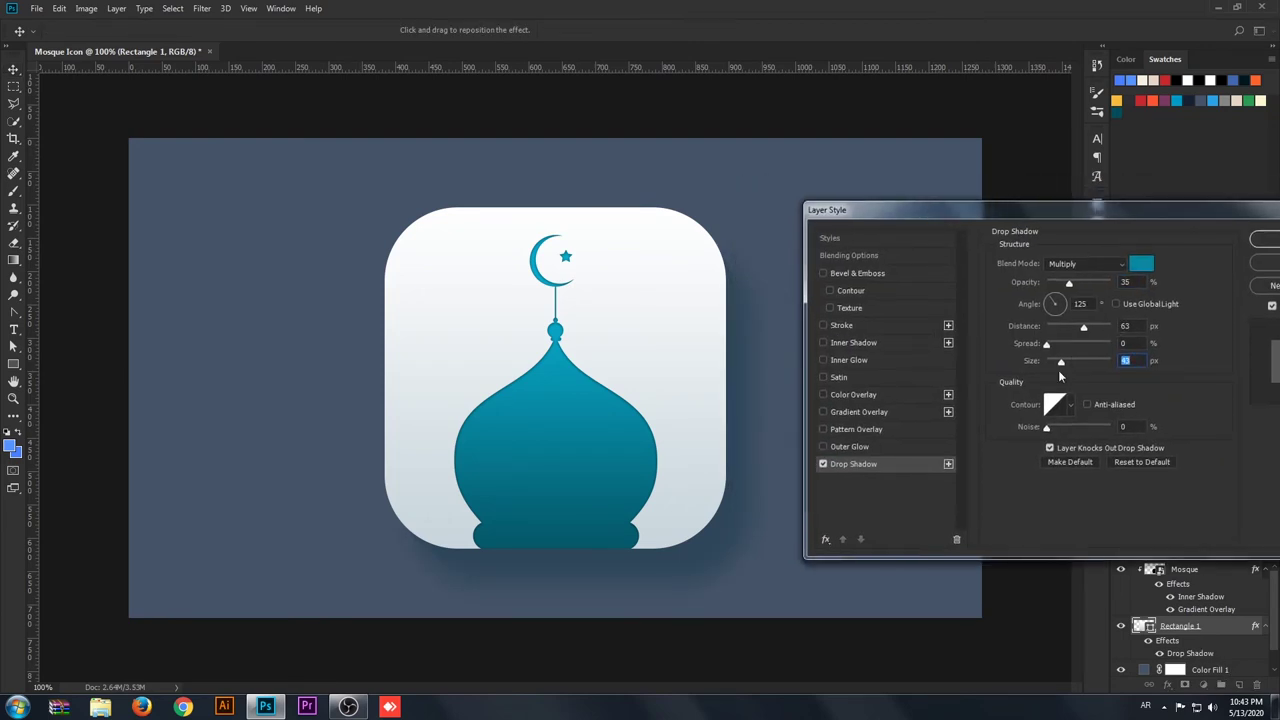
pyautogui.moveTo(1060, 373); pyautogui.dragTo(1069, 363)
# - Darken the drop shadow's teal colour slightly and apply the style
pyautogui.click(1141, 263)
pyautogui.moveTo(1087, 484); pyautogui.dragTo(1085, 452)
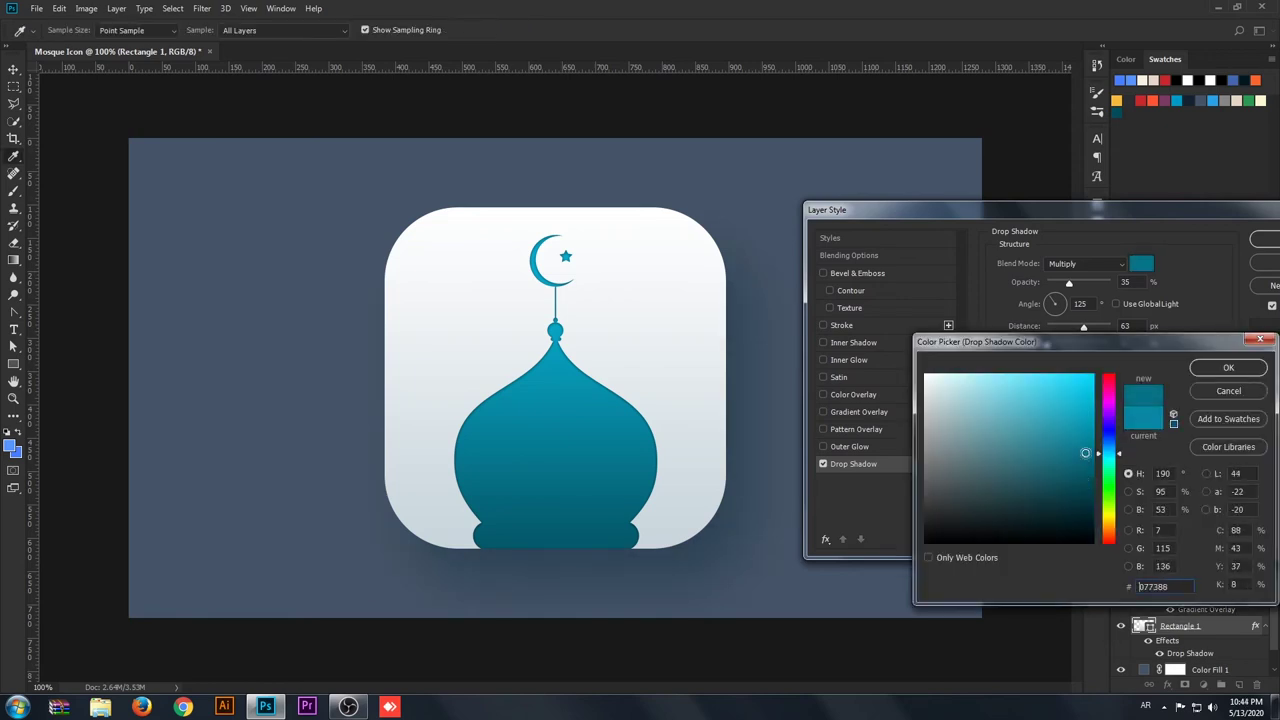
pyautogui.click(1222, 368)
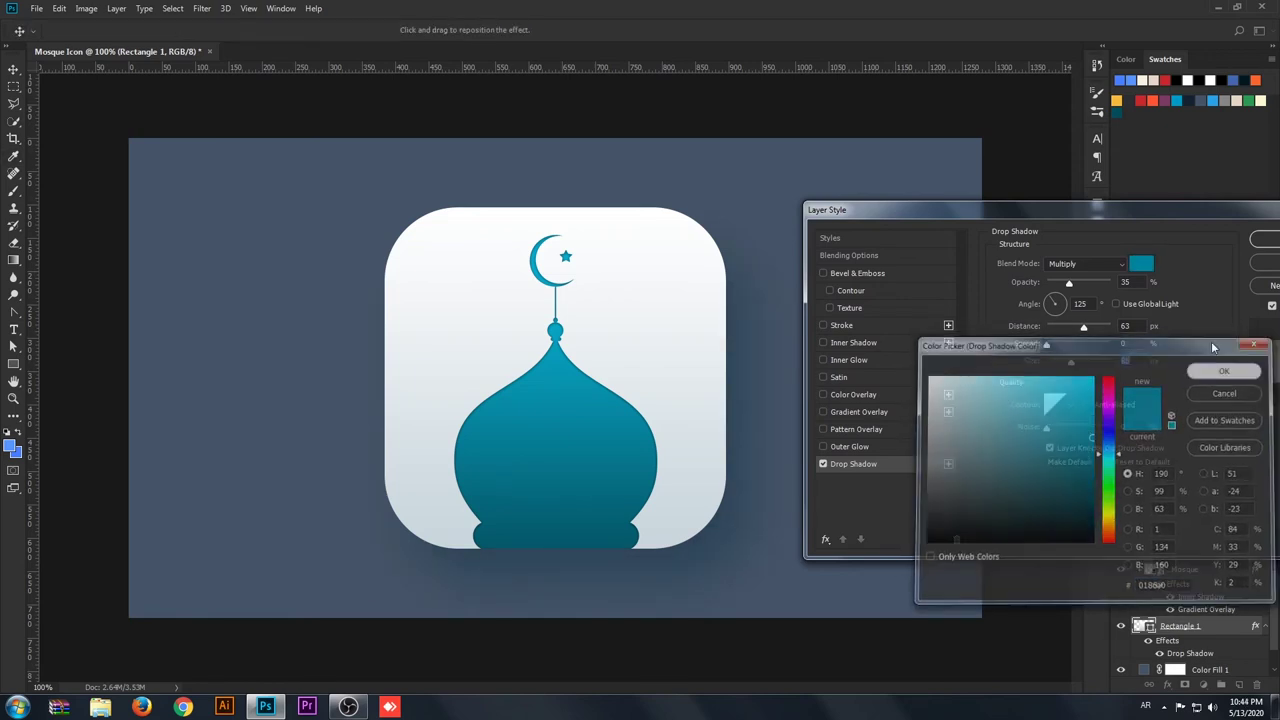
pyautogui.click(1262, 240)
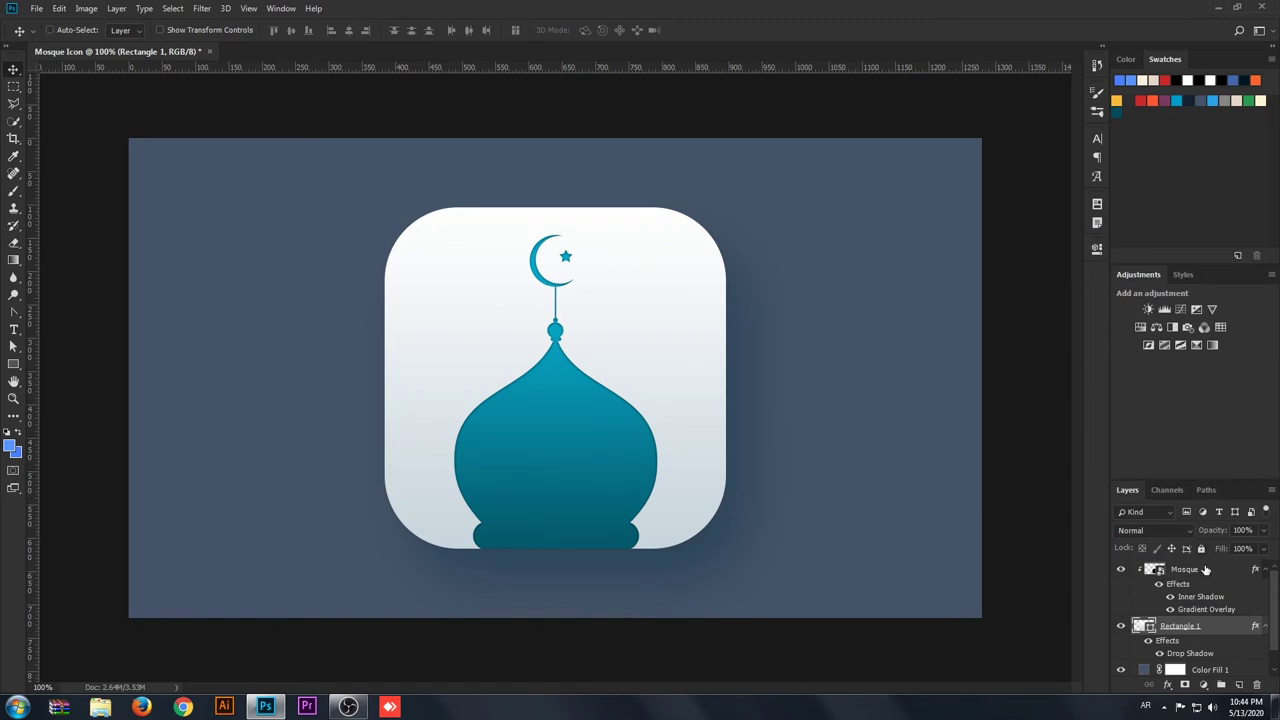
# - Move the Mosque and Rectangle 1 layers together to the canvas's right side
pyautogui.click(1205, 569)
pyautogui.click(1265, 569)
pyautogui.keyDown('shift'); pyautogui.click(1212, 590); pyautogui.keyUp('shift')
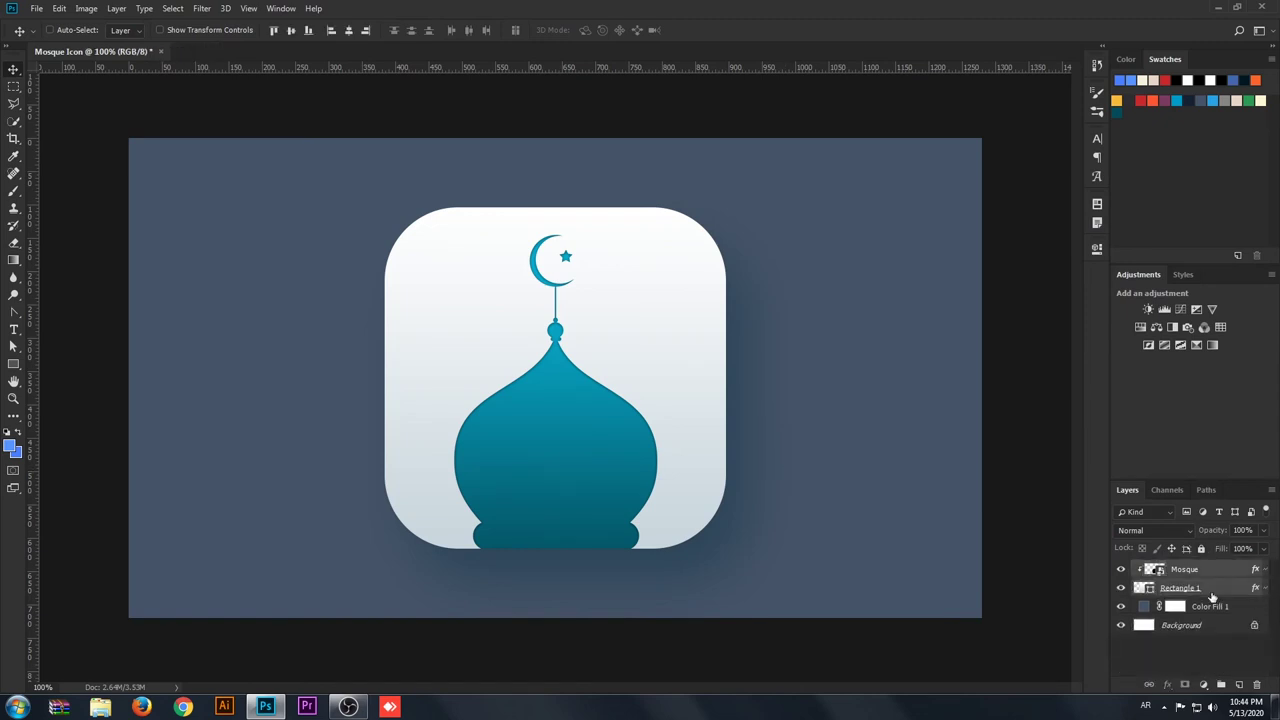
pyautogui.moveTo(794, 537); pyautogui.dragTo(1012, 535)
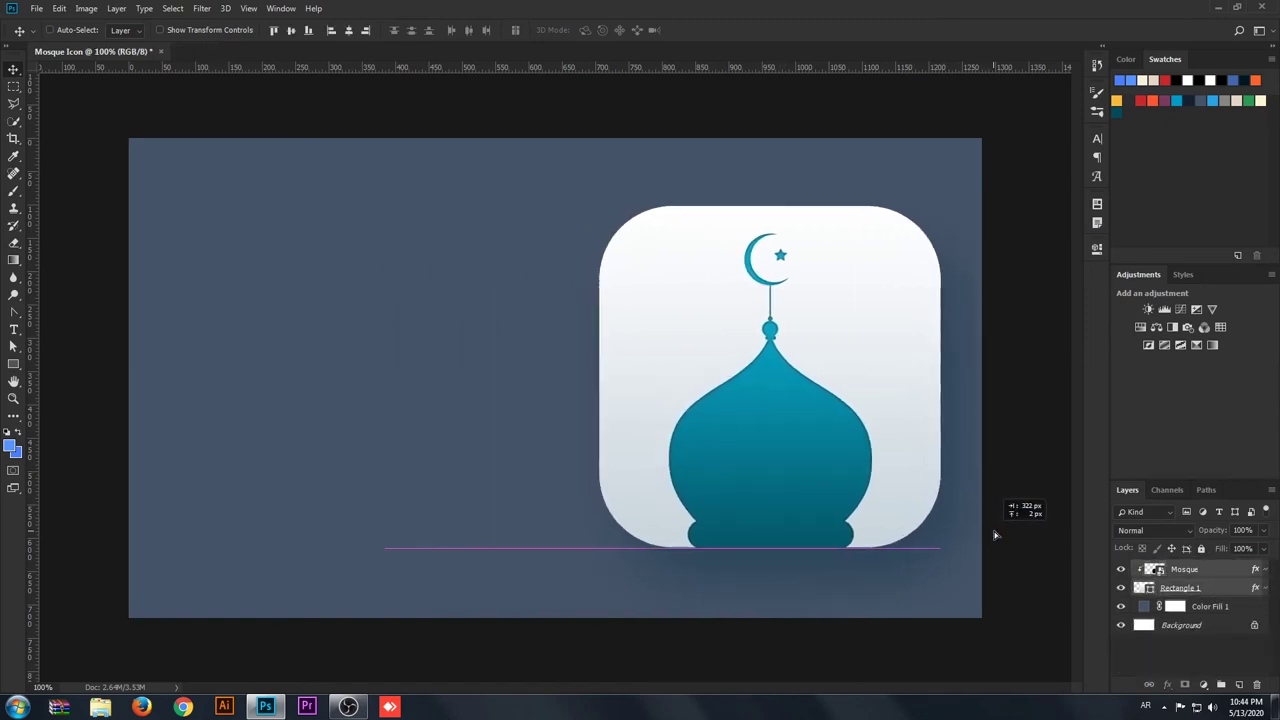
pyautogui.moveTo(884, 513); pyautogui.dragTo(872, 509)
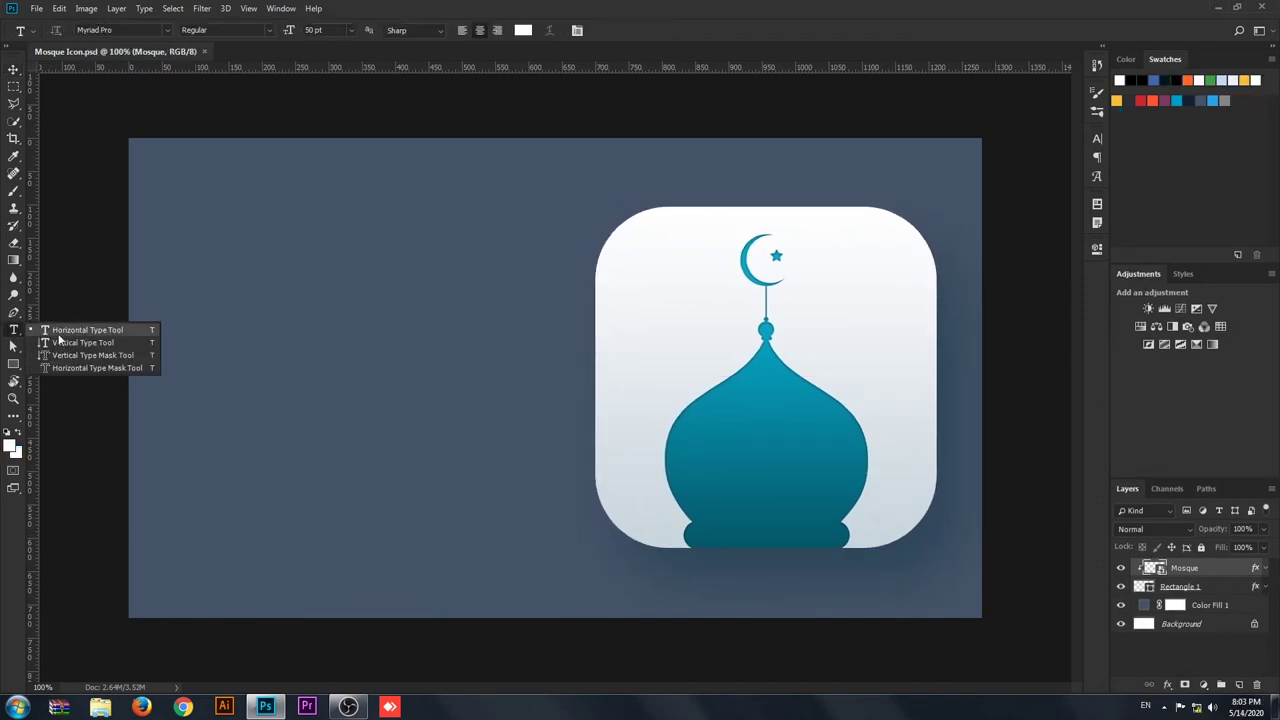
pyautogui.click(59, 334)
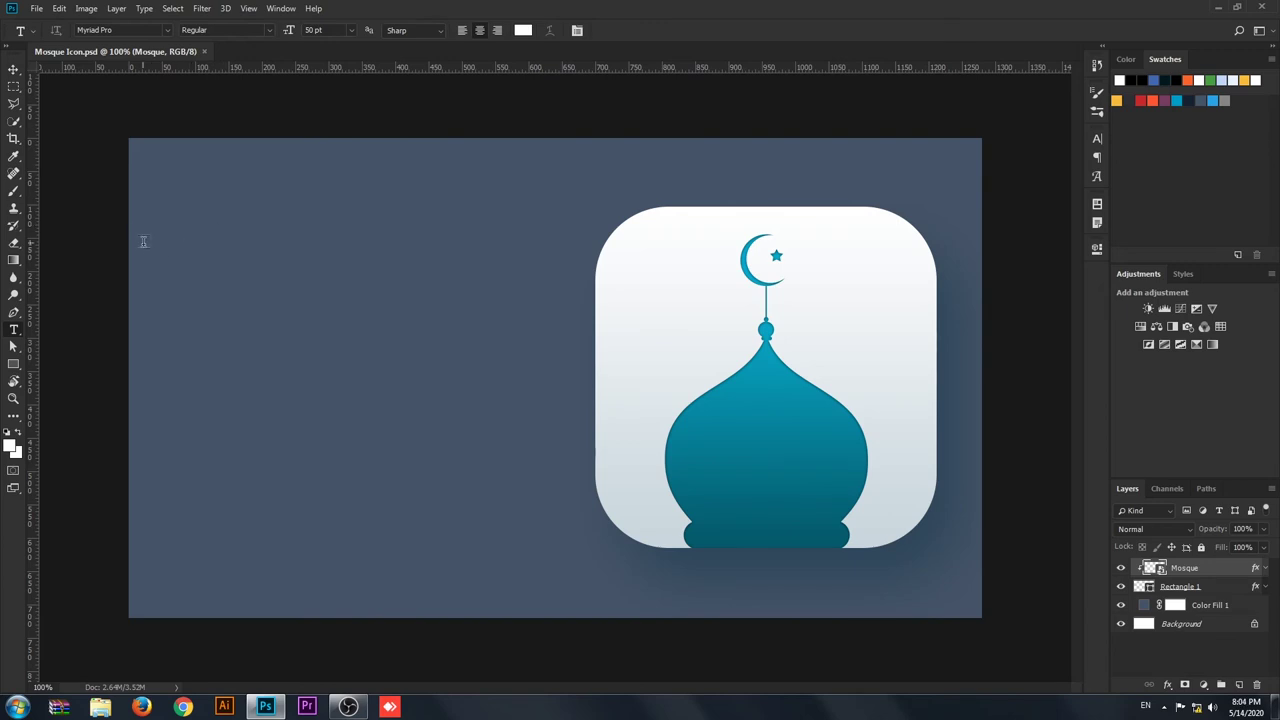
# - Type 'Ramadan Kareem' and '3rd Ashra Mubarak' on two lines left of the icon
pyautogui.moveTo(138, 234); pyautogui.dragTo(589, 472)
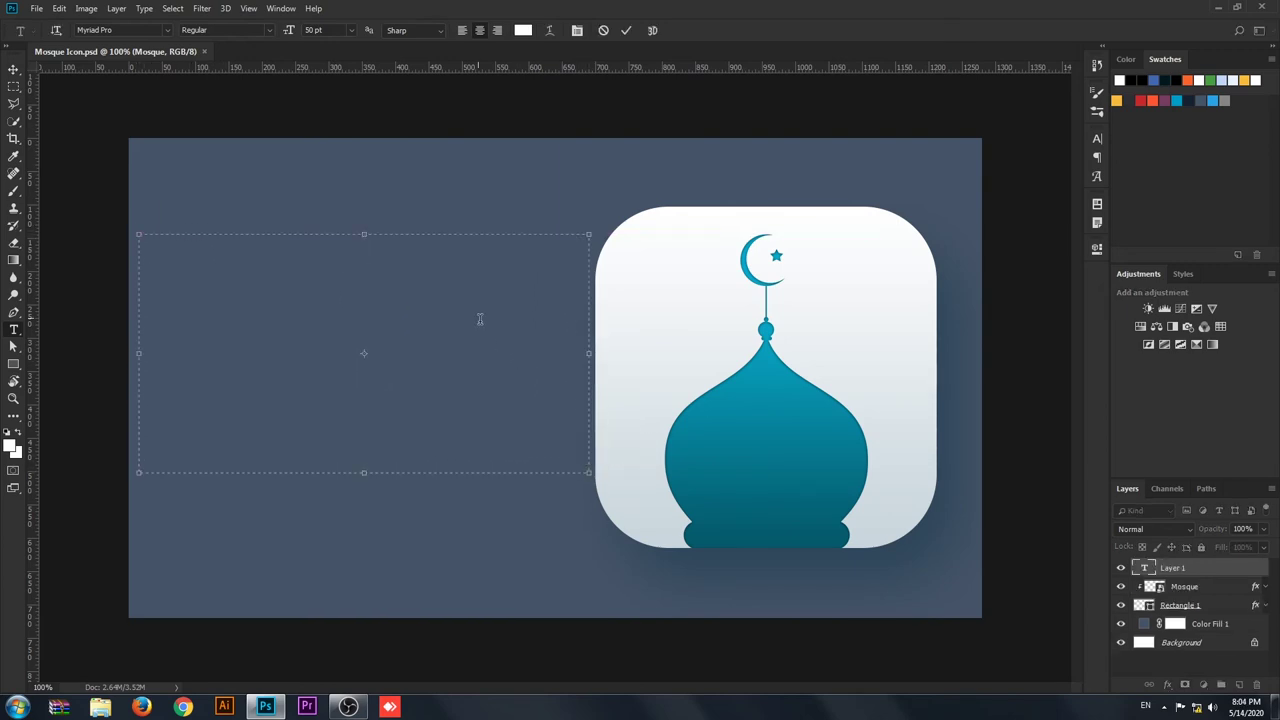
pyautogui.write('Ramadan ')
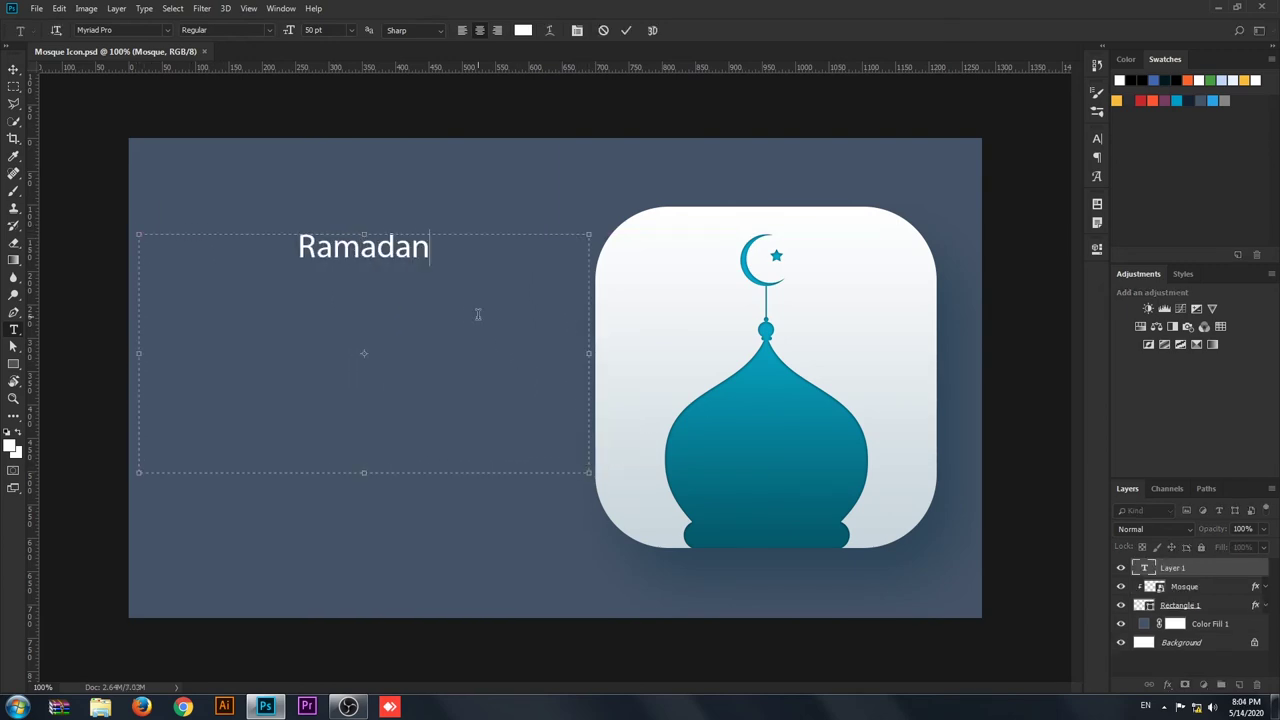
pyautogui.write('Kareem')
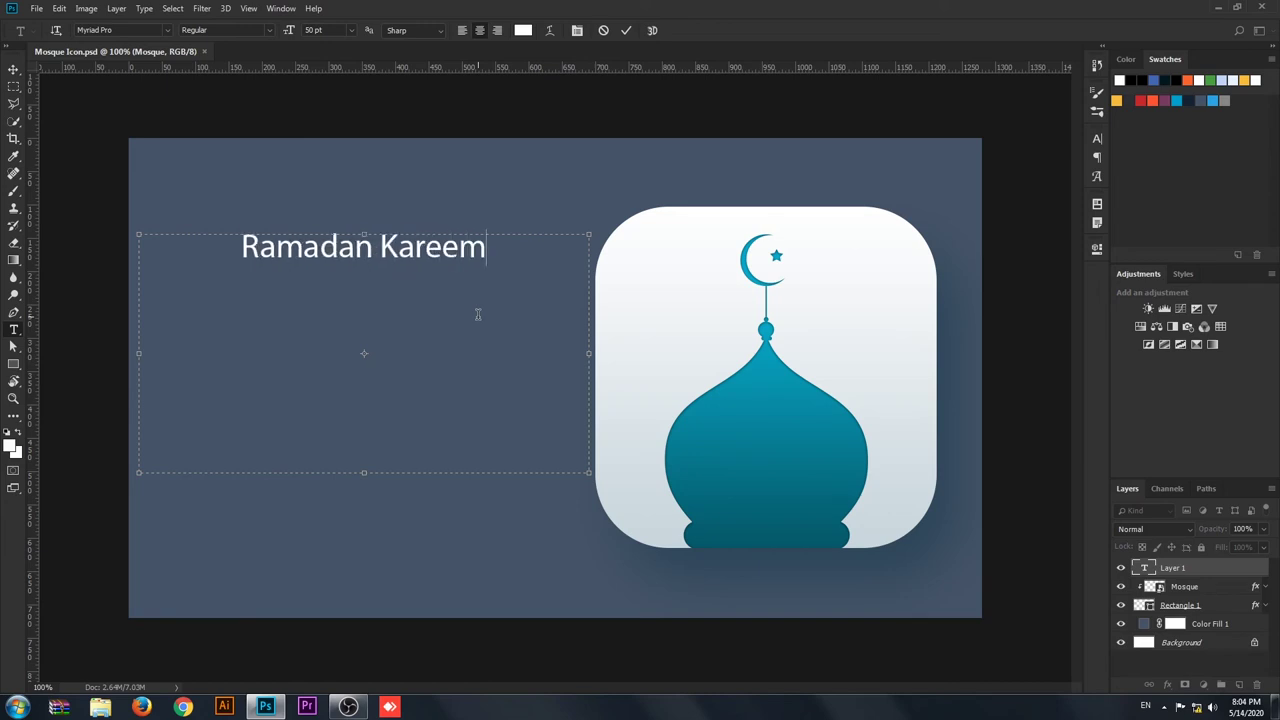
pyautogui.press('Return')
pyautogui.write('3rd')
pyautogui.write(' Ashra ')
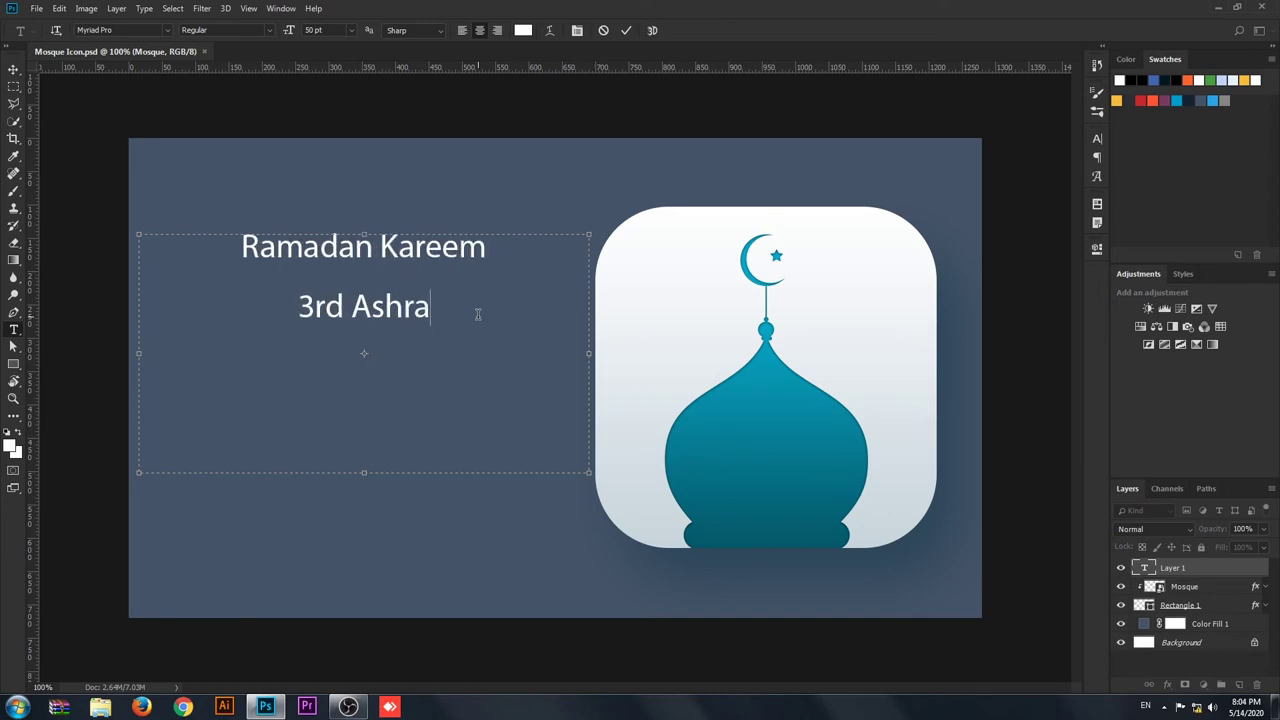
pyautogui.write('Mubarak')
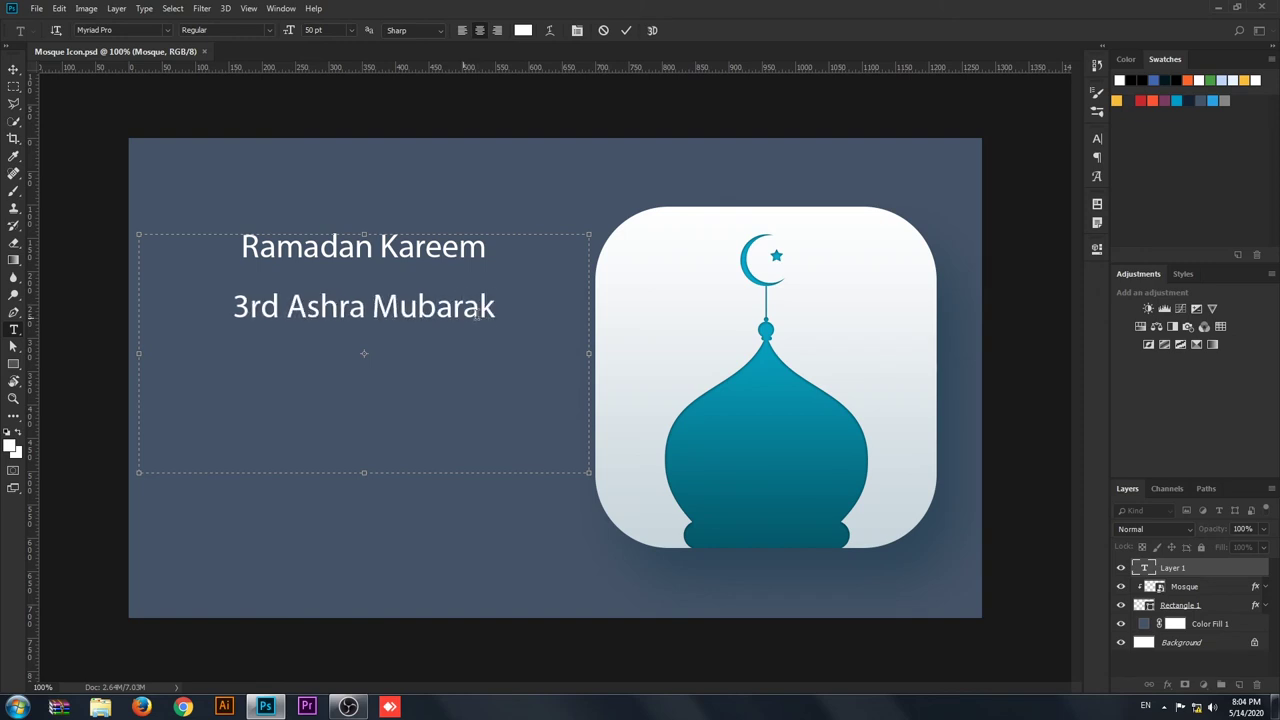
pyautogui.click(13, 70)
pyautogui.moveTo(433, 355); pyautogui.dragTo(434, 403)
# - Make the 'Ramadan Kareem' line 72 pt Bold and move the text lower
pyautogui.press('t')
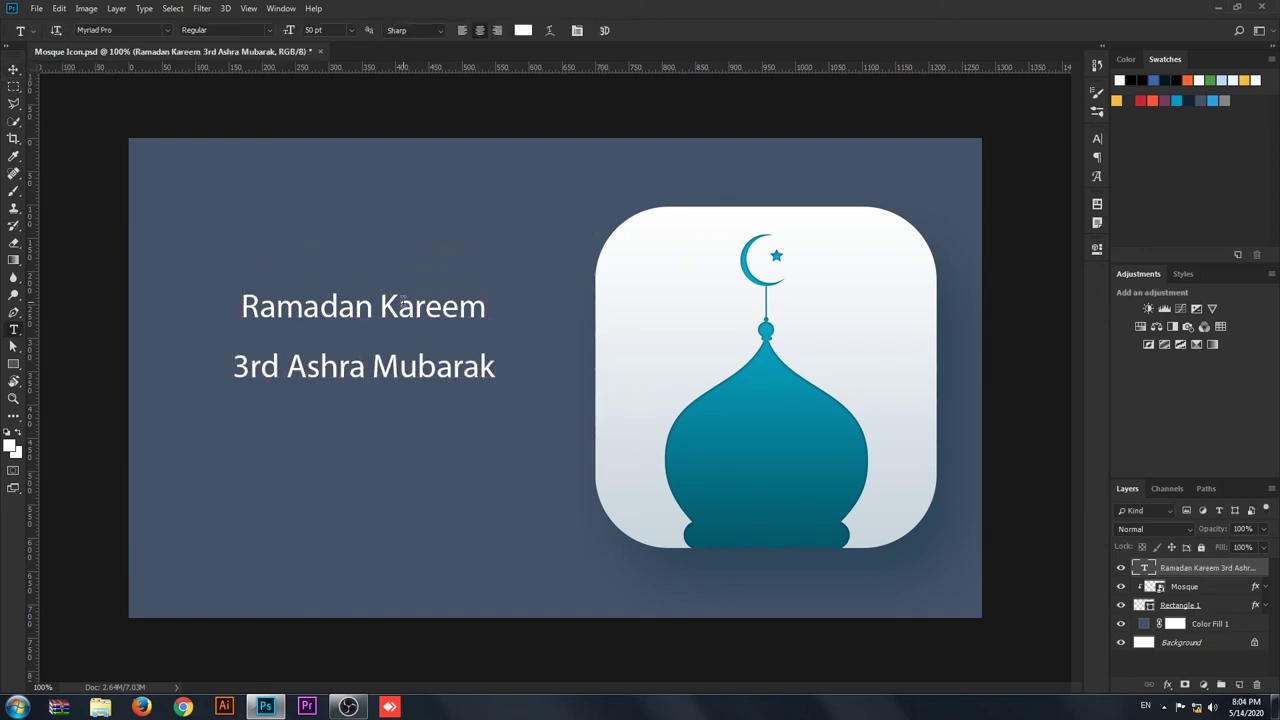
pyautogui.doubleClick(404, 306)
pyautogui.doubleClick(305, 306)
pyautogui.moveTo(486, 306); pyautogui.dragTo(240, 306)
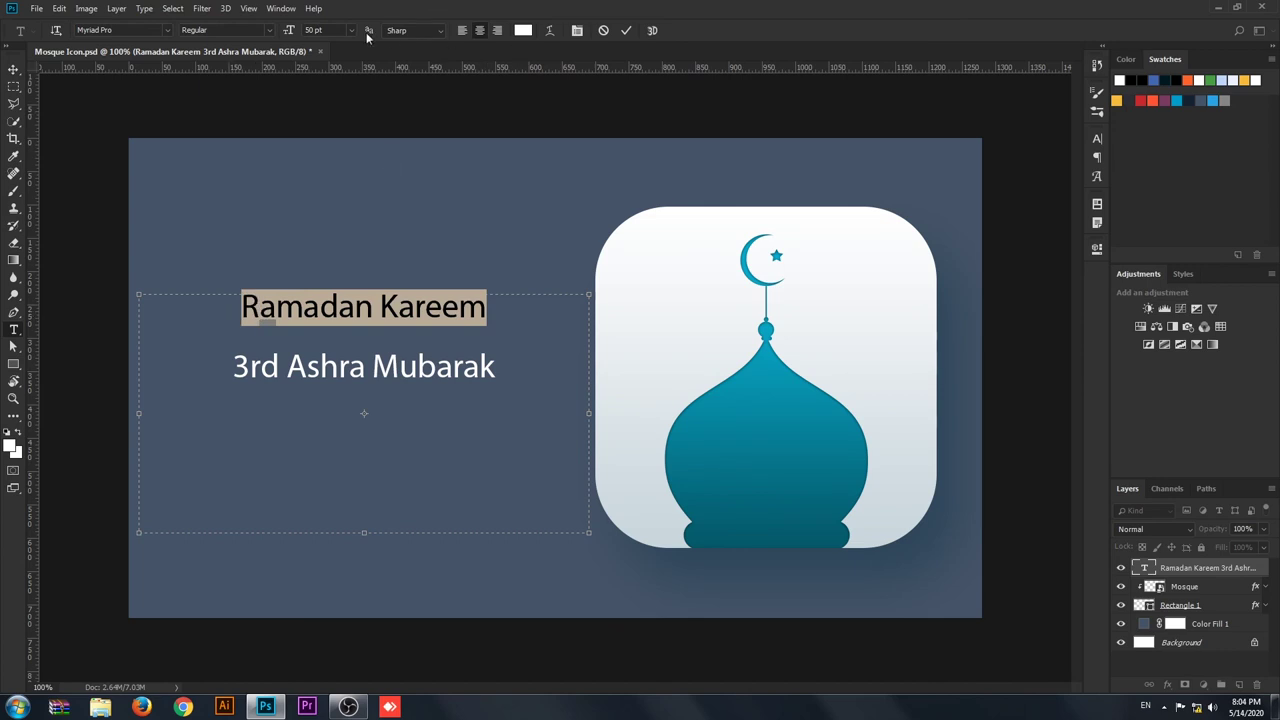
pyautogui.click(314, 30)
pyautogui.write('72')
pyautogui.press('Return')
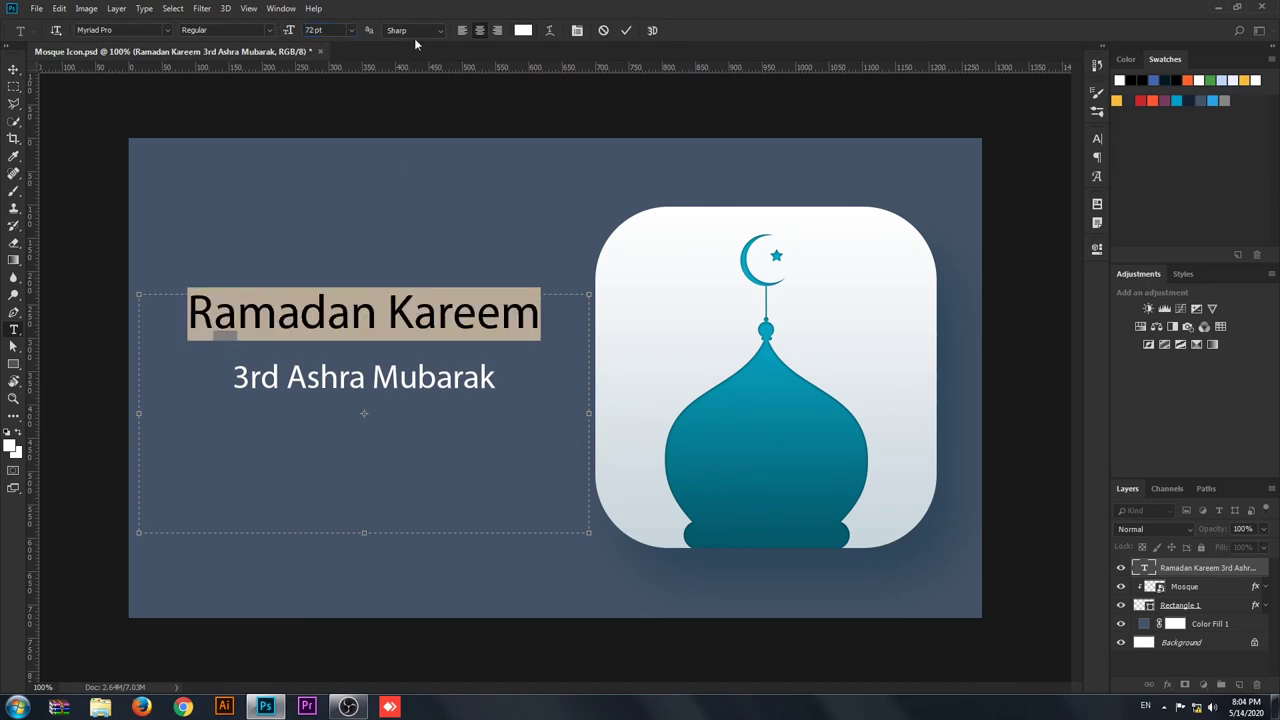
pyautogui.click(267, 30)
pyautogui.click(200, 66)
pyautogui.click(14, 69)
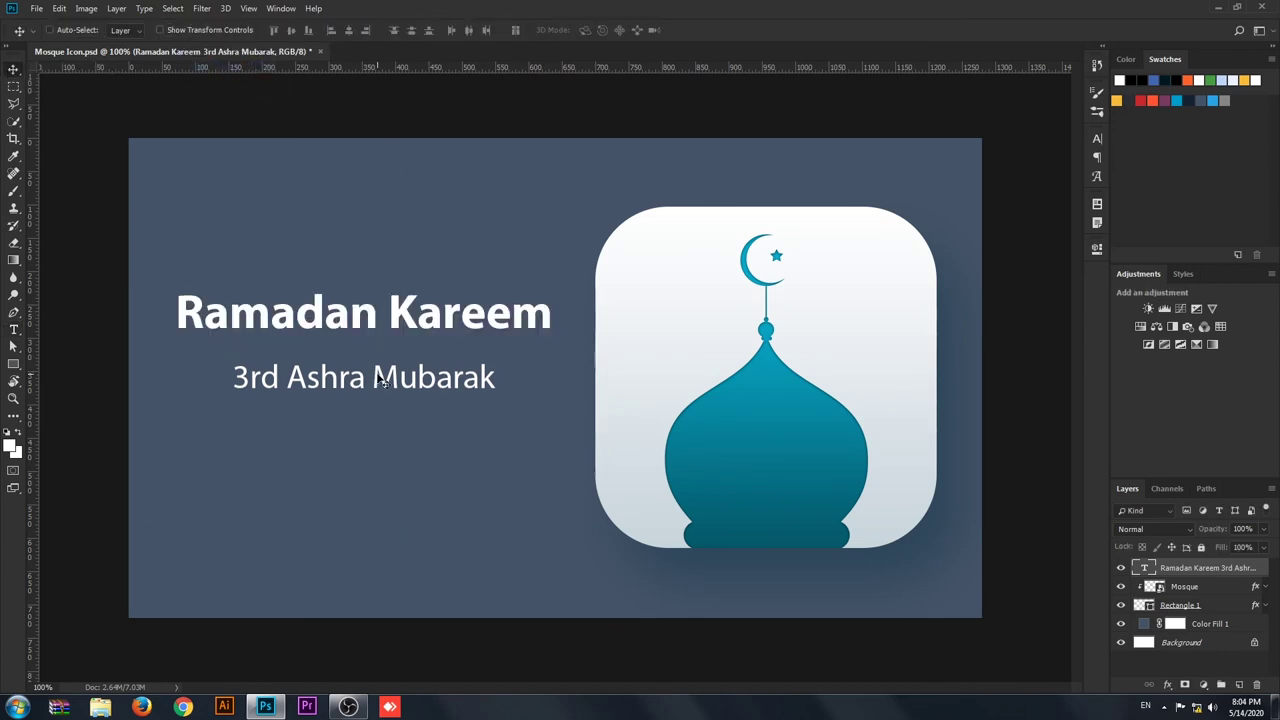
pyautogui.moveTo(376, 370); pyautogui.dragTo(378, 392)
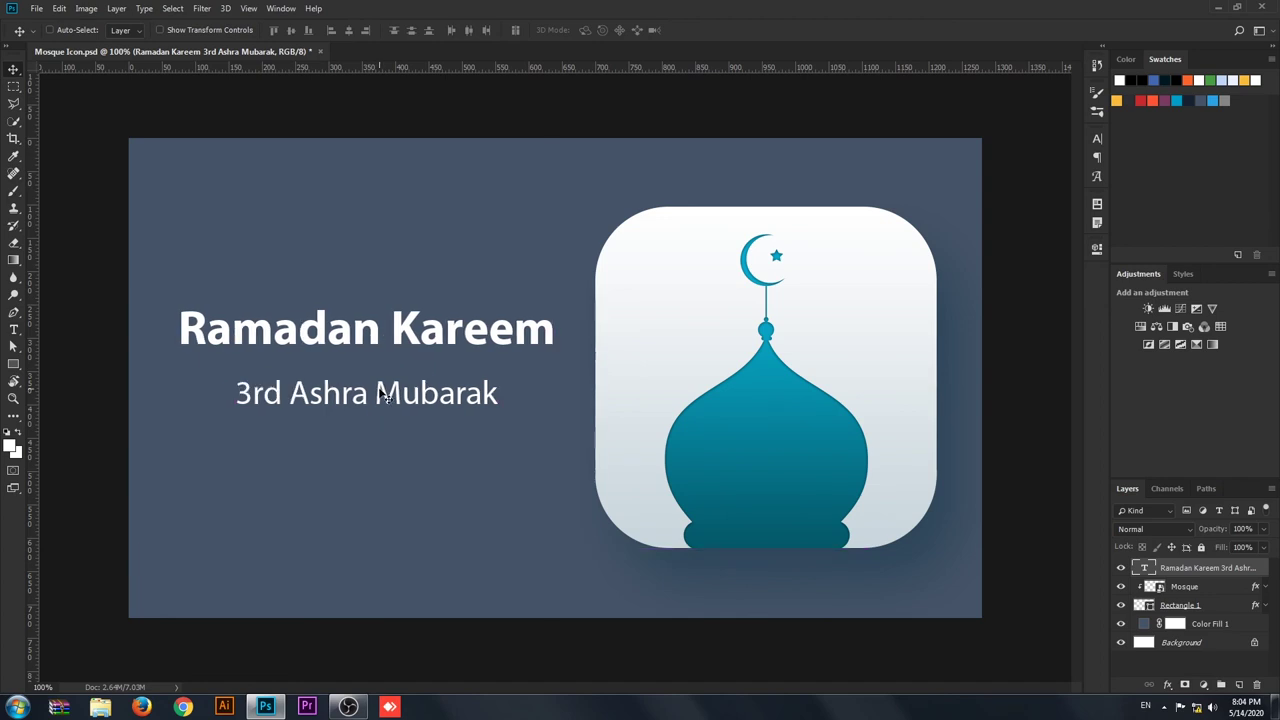
# - Add a Bevel & Emboss effect to the text layer and nudge it down
pyautogui.click(1097, 138)
pyautogui.click(1097, 138)
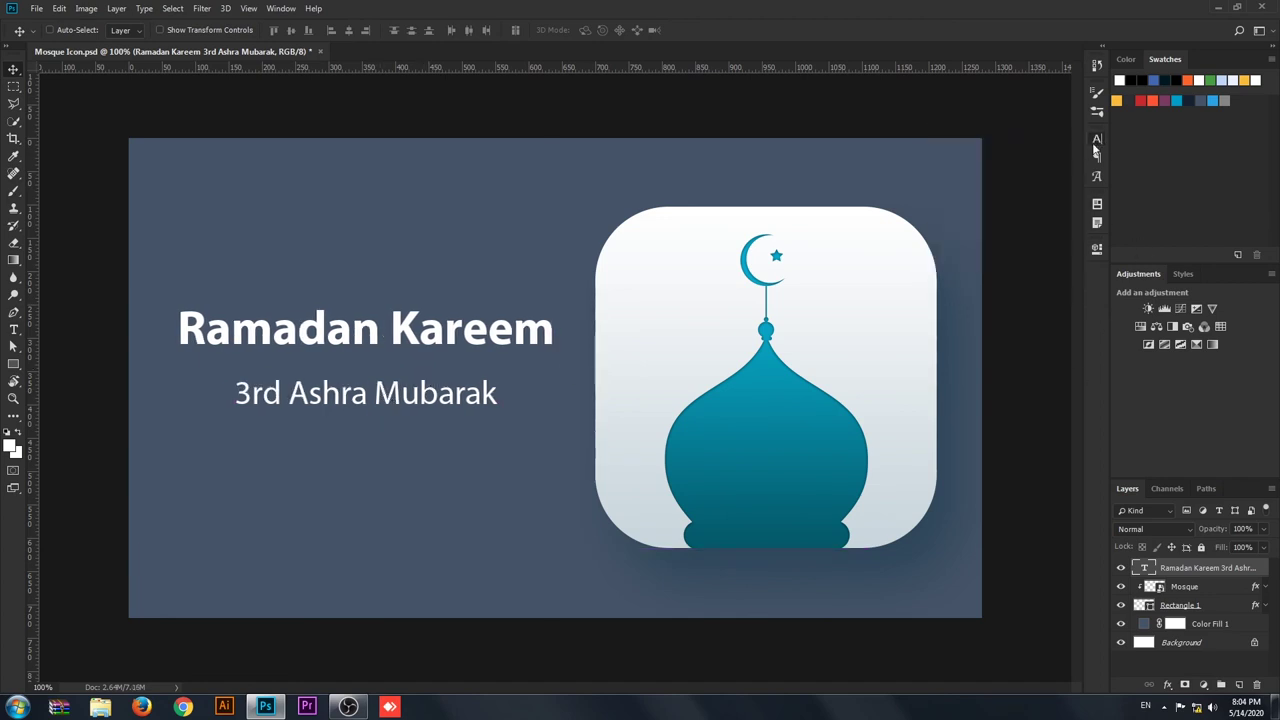
pyautogui.doubleClick(1256, 568)
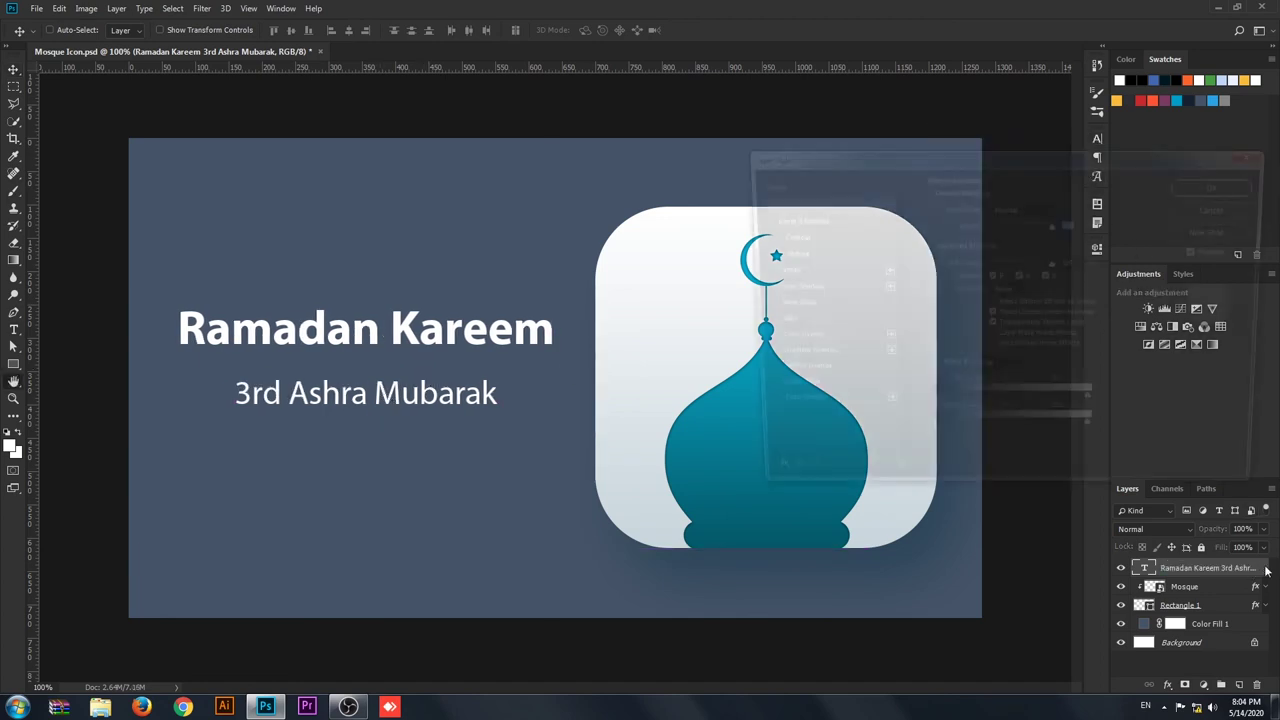
pyautogui.click(802, 217)
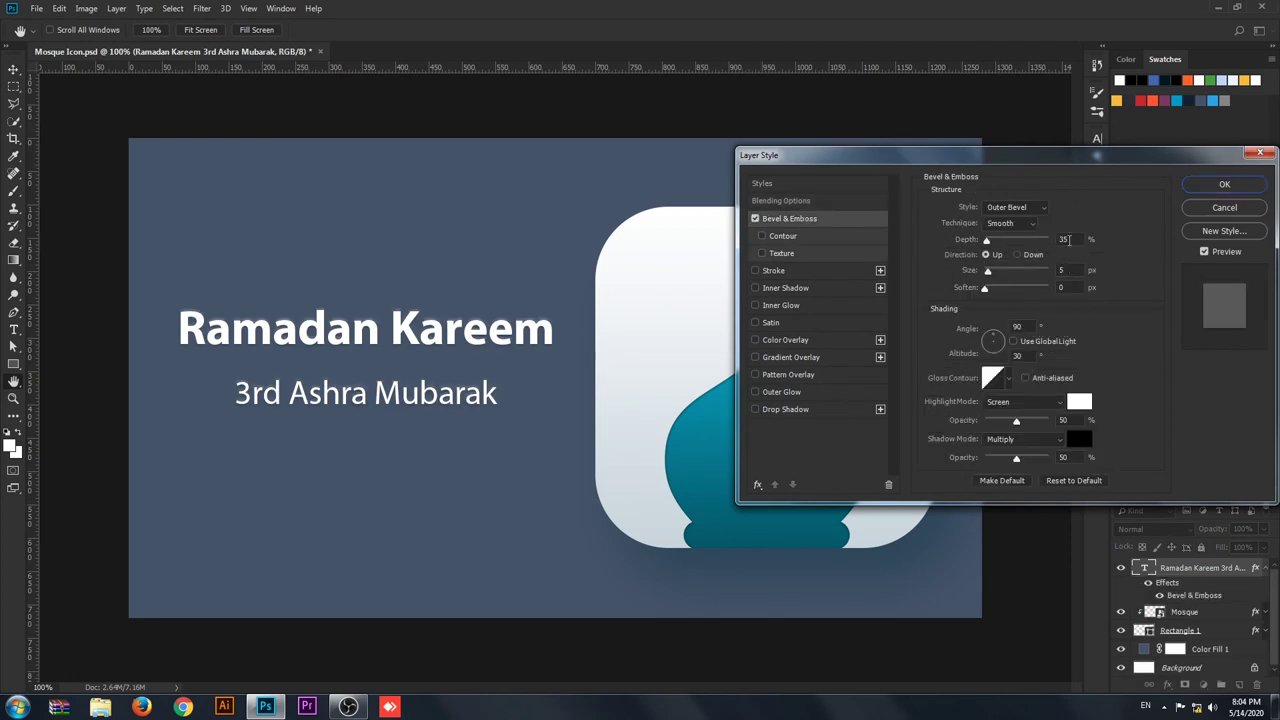
pyautogui.click(1224, 184)
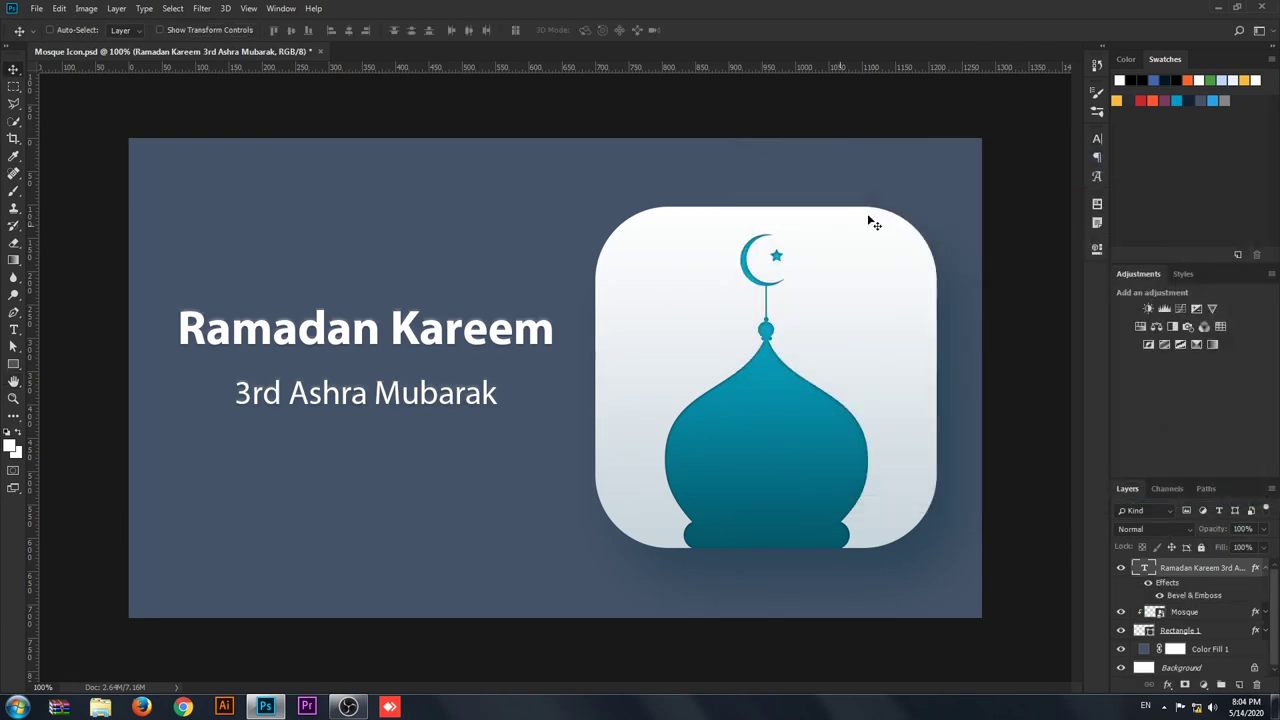
pyautogui.moveTo(540, 326); pyautogui.dragTo(540, 352)
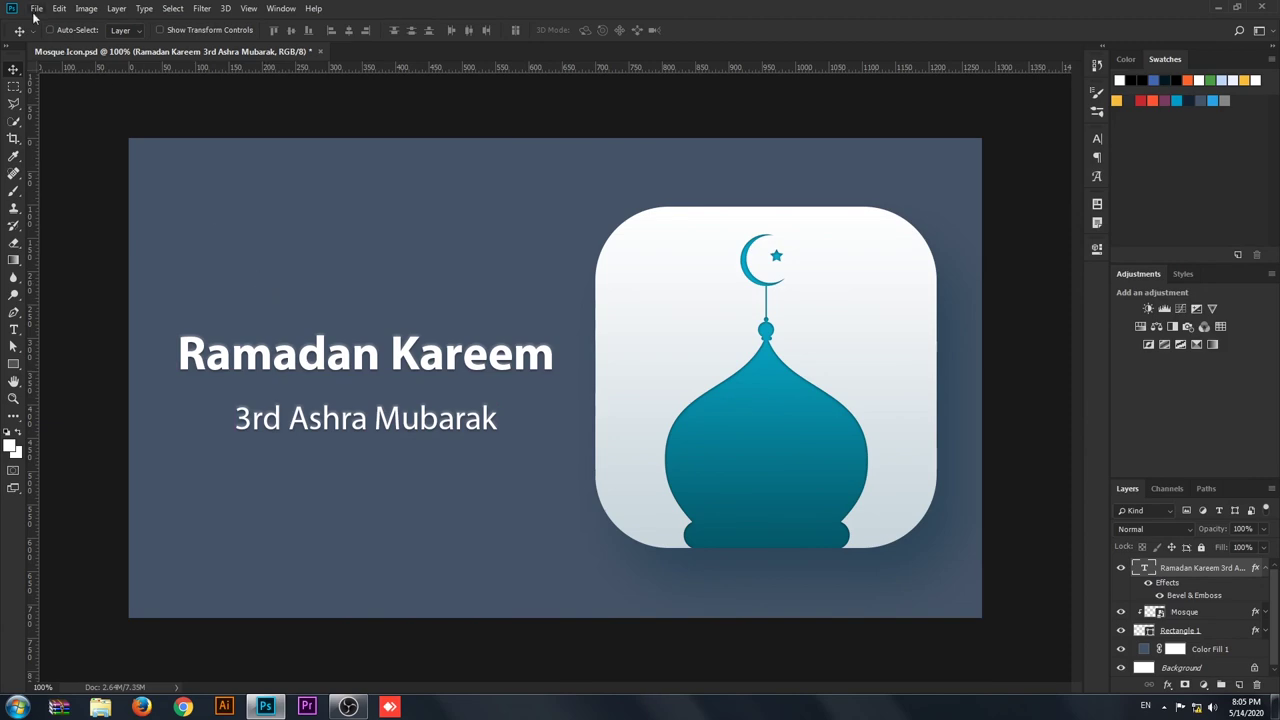
# - Place the lantern image at about 16% size in the upper left above the text
pyautogui.click(36, 8)
pyautogui.click(86, 246)
pyautogui.doubleClick(1166, 108)
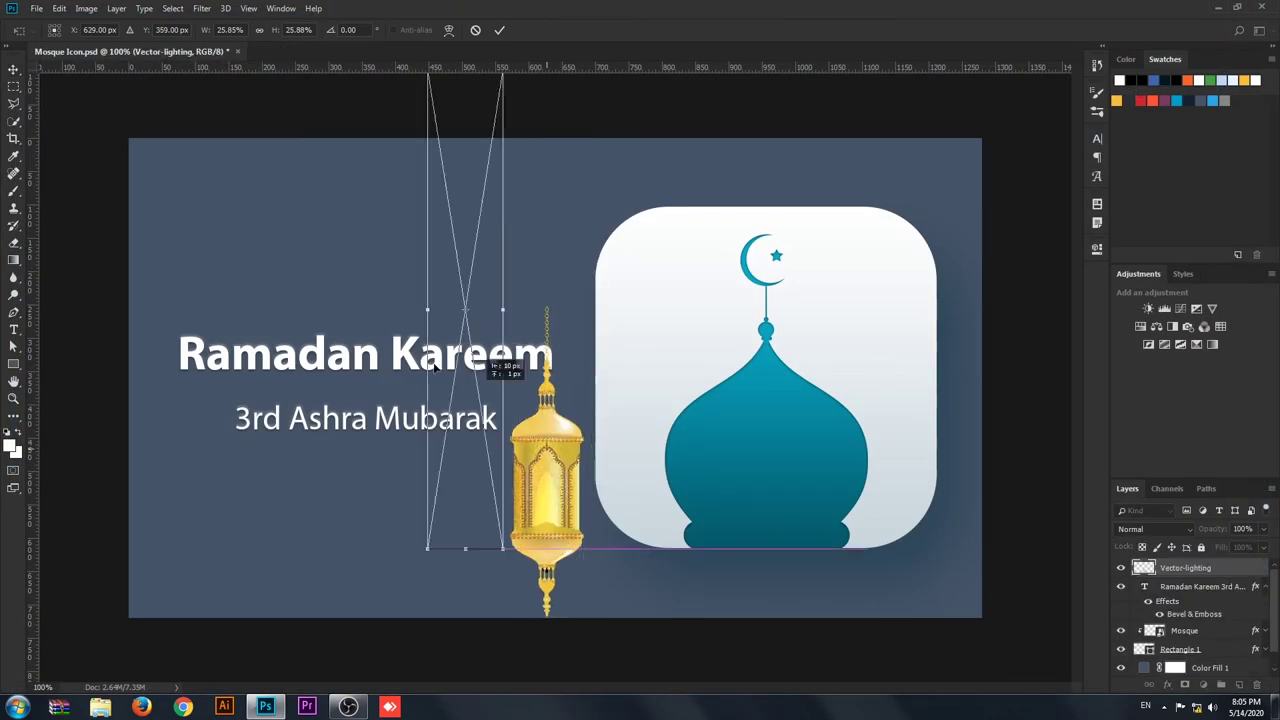
pyautogui.moveTo(434, 367)
pyautogui.mouseDown()
pyautogui.moveTo(298, 357)
pyautogui.moveTo(274, 271)
pyautogui.mouseUp()
pyautogui.moveTo(250, 228)
pyautogui.mouseDown()
pyautogui.moveTo(233, 230)
pyautogui.moveTo(238, 261)
pyautogui.mouseUp()
pyautogui.press('Return')
# - Duplicate the lantern to its right at 50% opacity and two-thirds size
pyautogui.moveTo(254, 262); pyautogui.dragTo(311, 262)
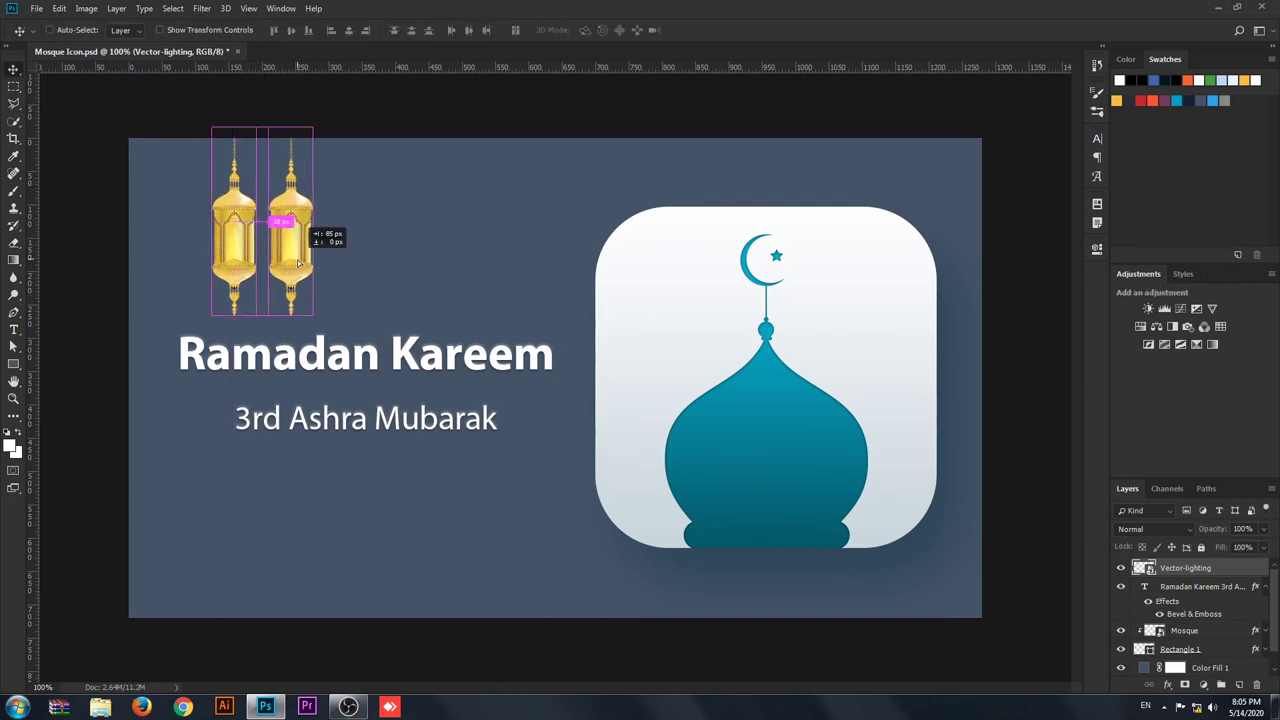
pyautogui.press('5')
pyautogui.hotkey('ctrl', 't')
pyautogui.moveTo(311, 313); pyautogui.dragTo(293, 208)
pyautogui.press('Return')
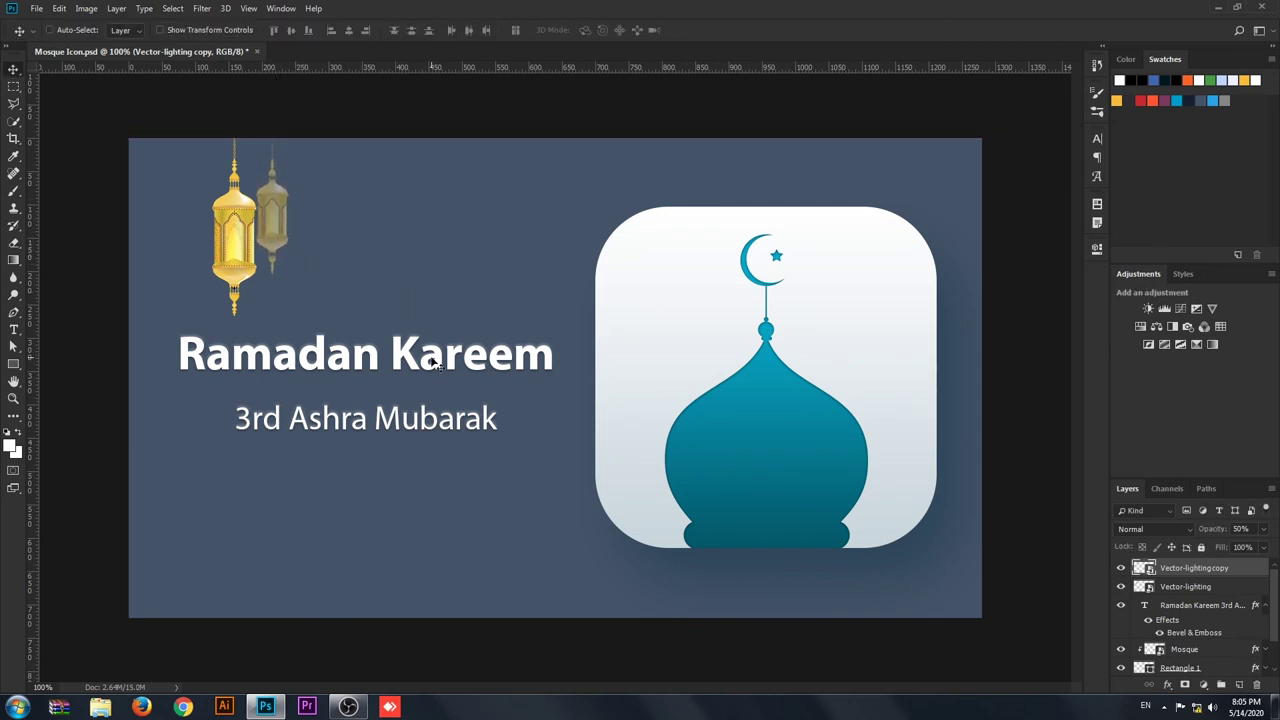
# - Move the text down about 22 px and both lanterns down slightly
pyautogui.moveTo(435, 365); pyautogui.dragTo(435, 387)
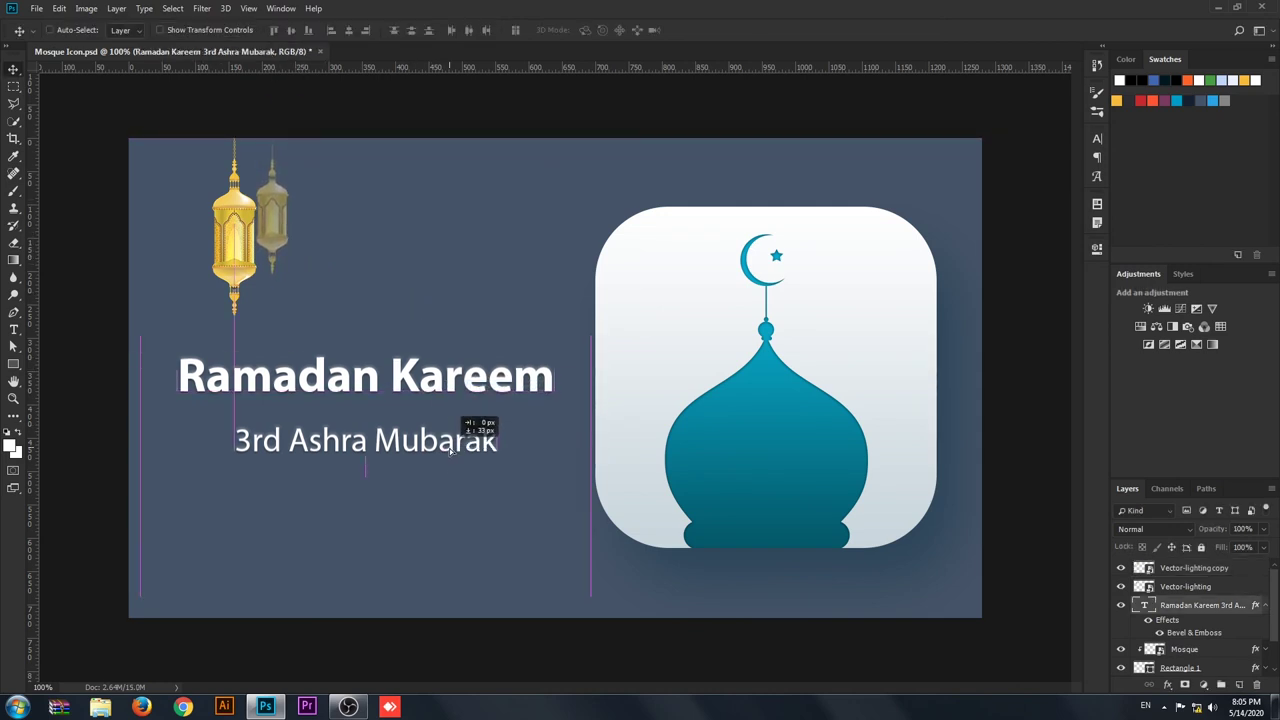
pyautogui.click(1190, 587)
pyautogui.keyDown('shift'); pyautogui.click(1190, 568); pyautogui.keyUp('shift')
pyautogui.moveTo(677, 350); pyautogui.dragTo(676, 358)
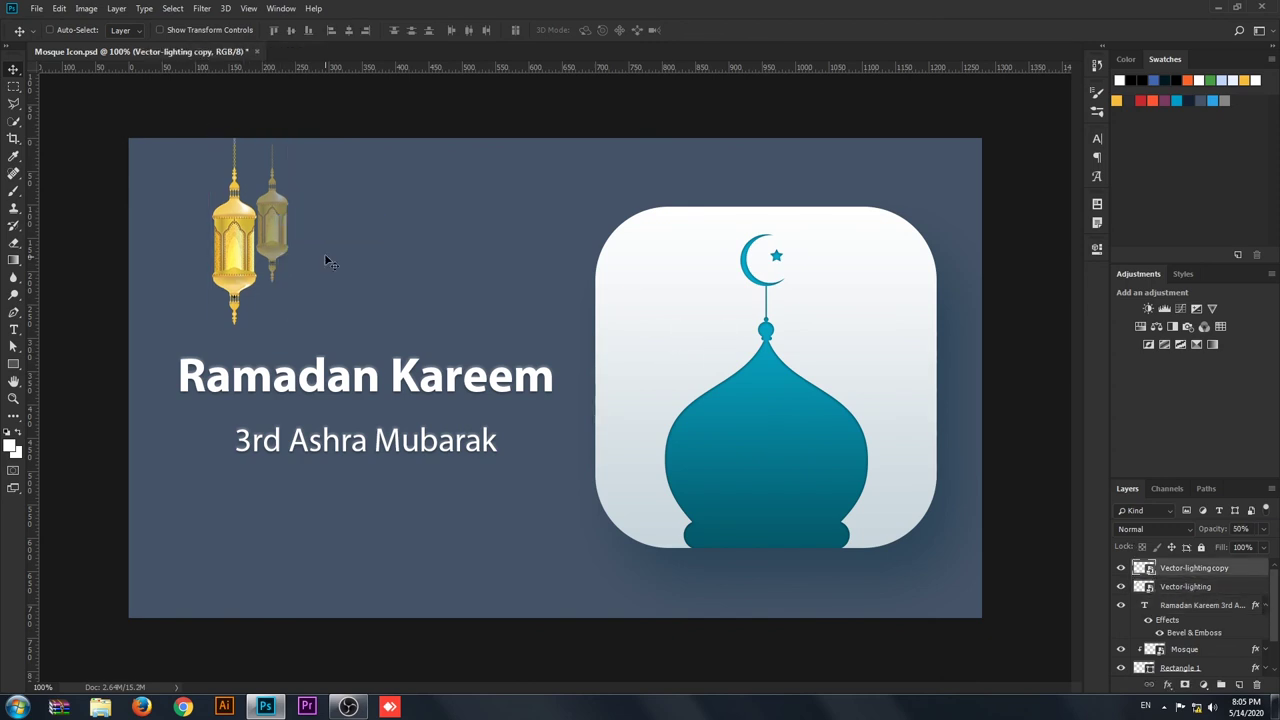